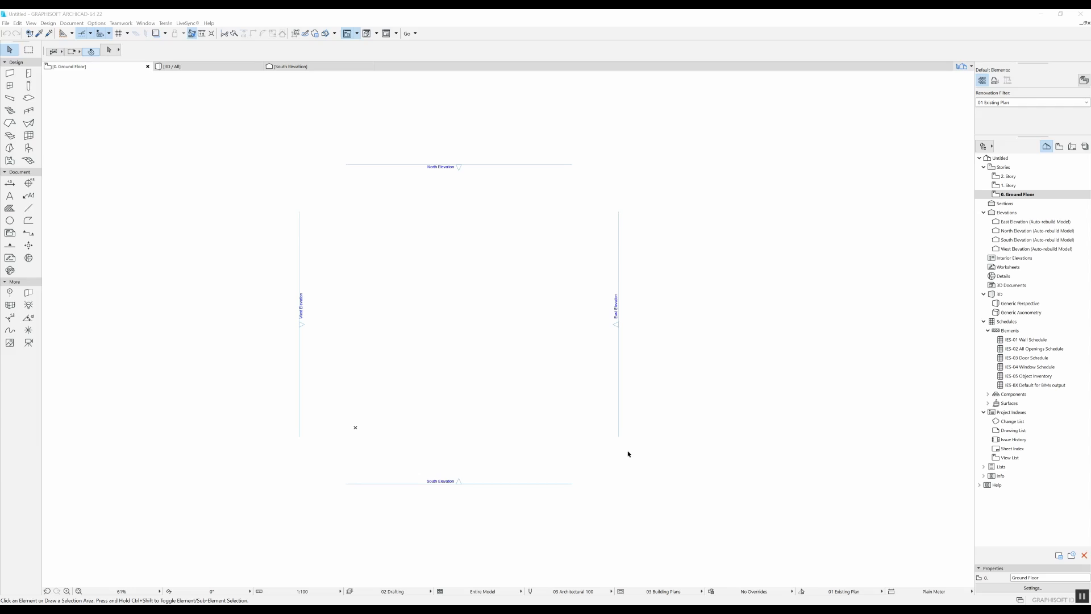
- Draw a square of four PolyWall walls on the Ground Floor, closing it at the starting corner
click(10, 74)
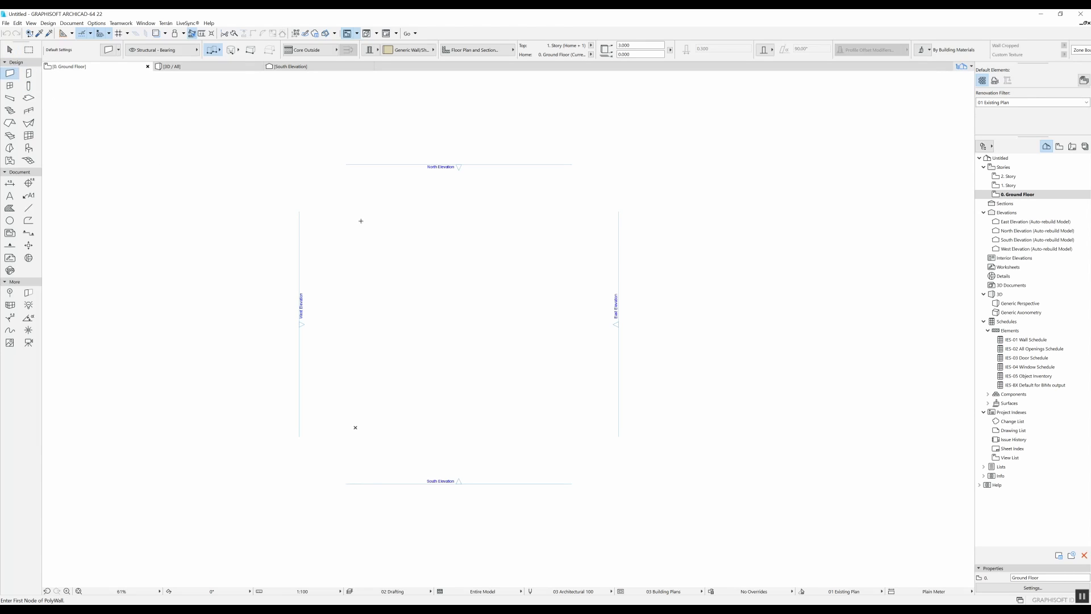
scroll(435, 284, up, 3)
middle_drag(389, 289, 393, 268)
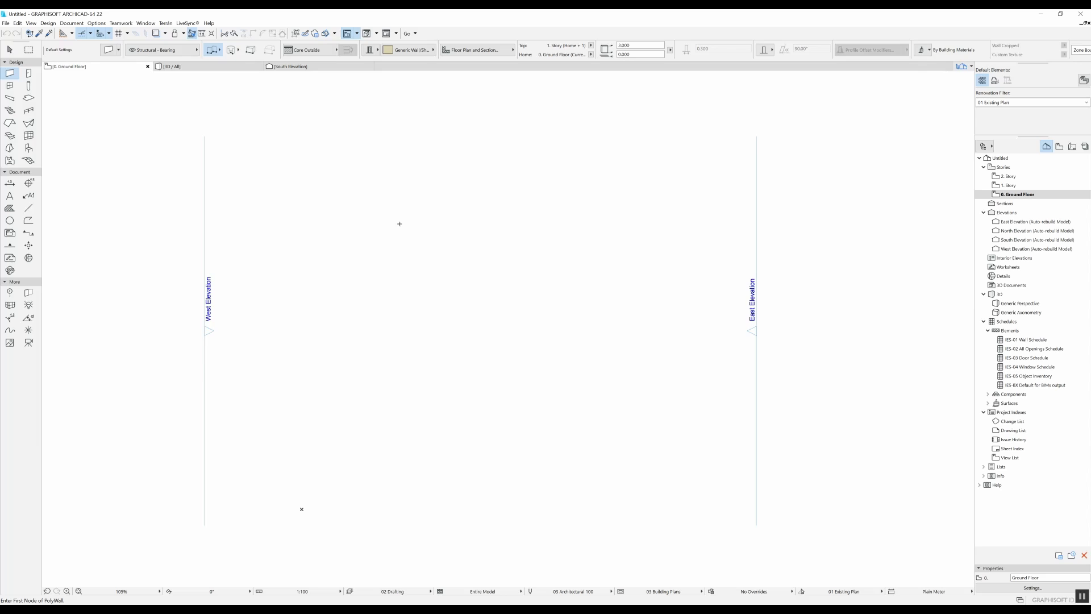
middle_drag(400, 223, 377, 260)
scroll(368, 287, up, 1)
click(368, 284)
scroll(457, 279, up, 2)
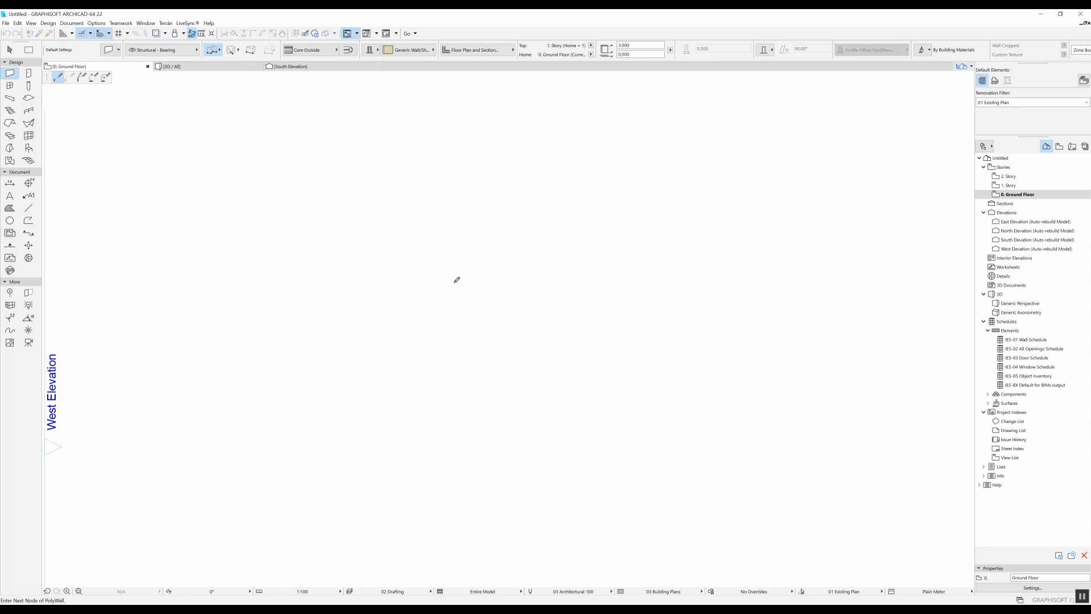
click(594, 281)
scroll(591, 280, down, 2)
click(584, 305)
click(456, 305)
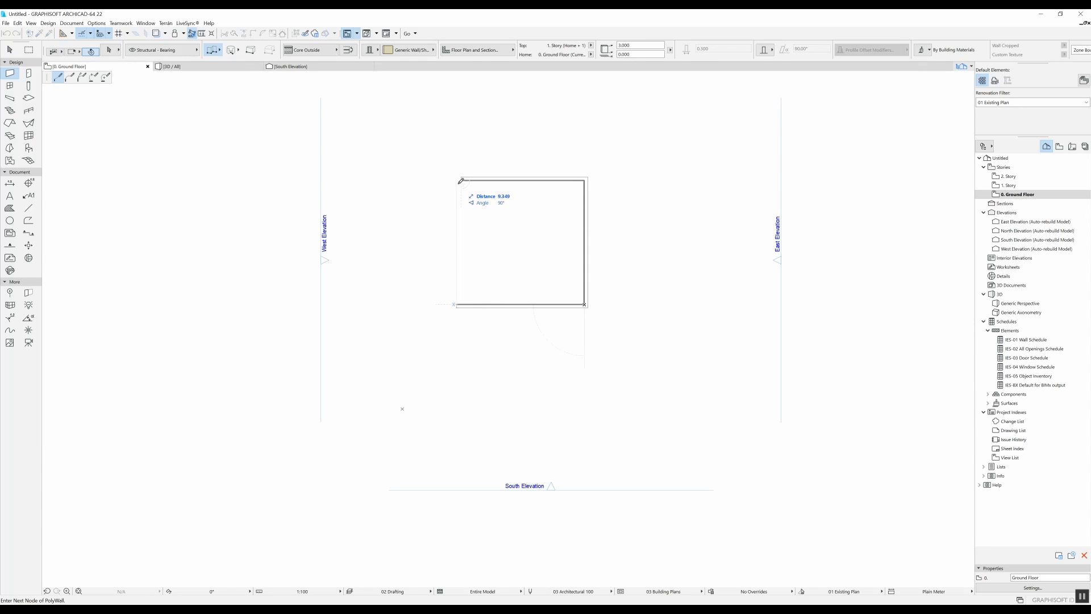
click(461, 181)
scroll(518, 211, up, 4)
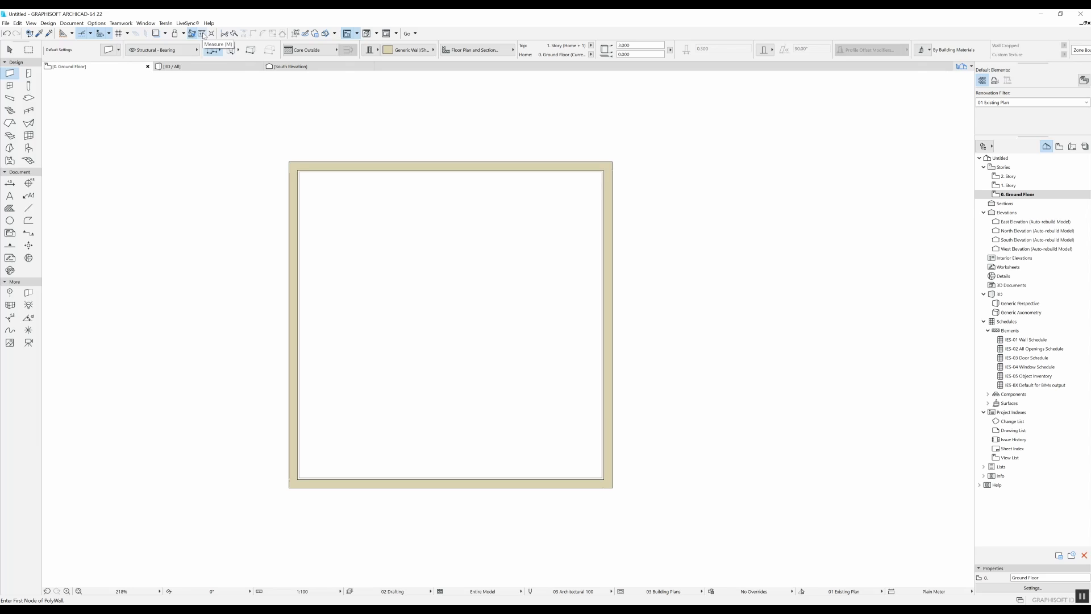
key(m)
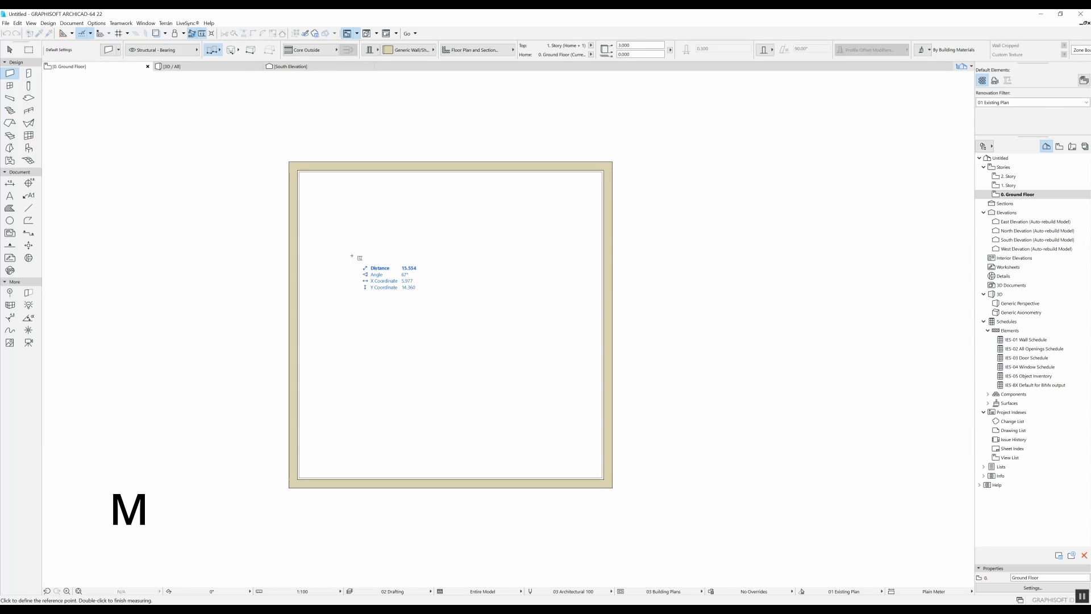
scroll(305, 180, up, 2)
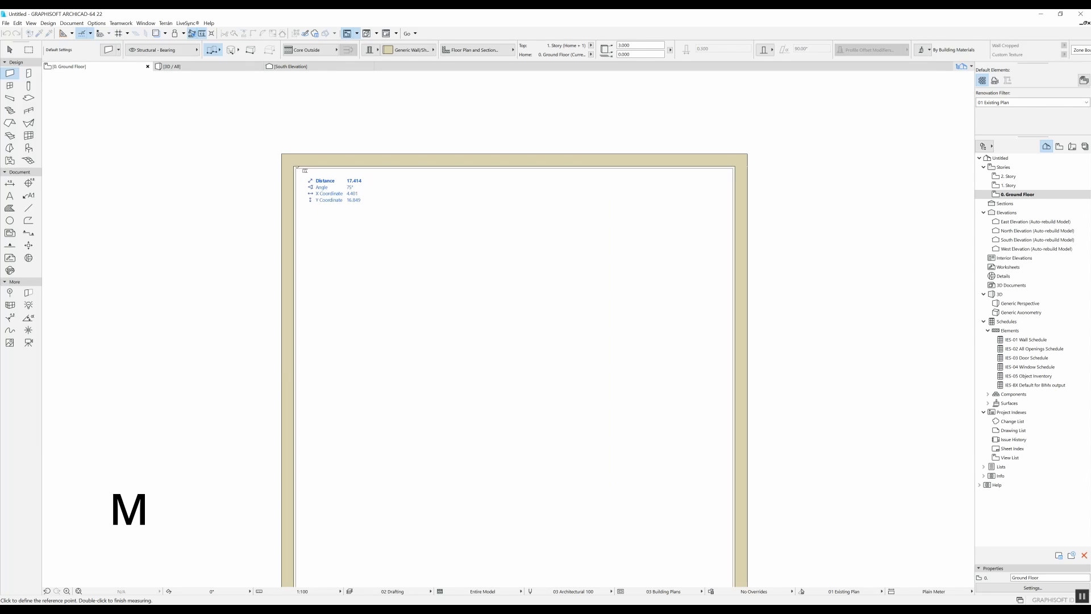
scroll(398, 244, down, 1)
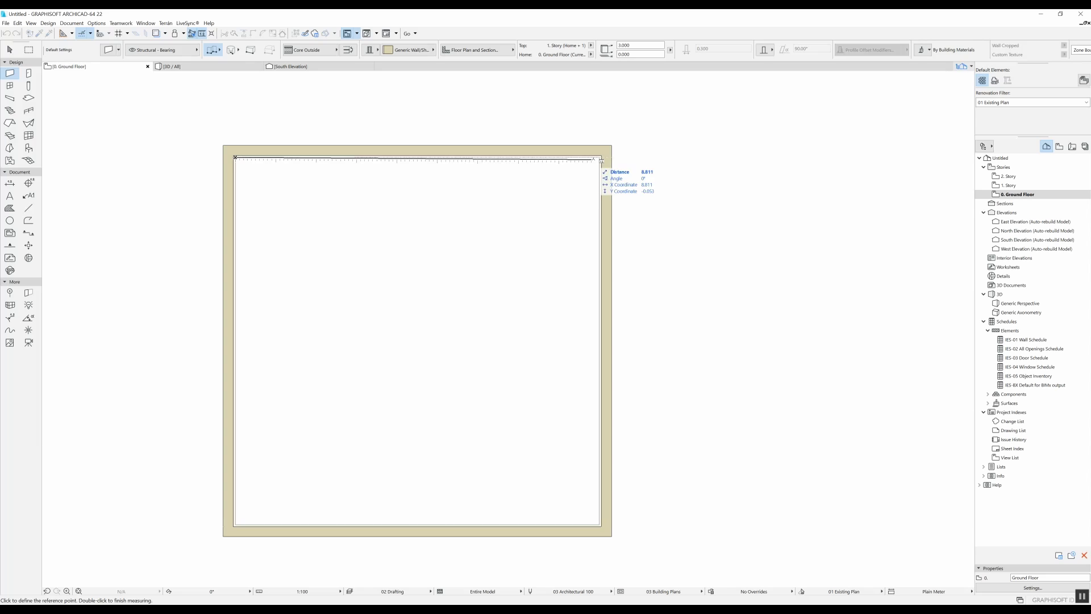
middle_drag(580, 434, 631, 285)
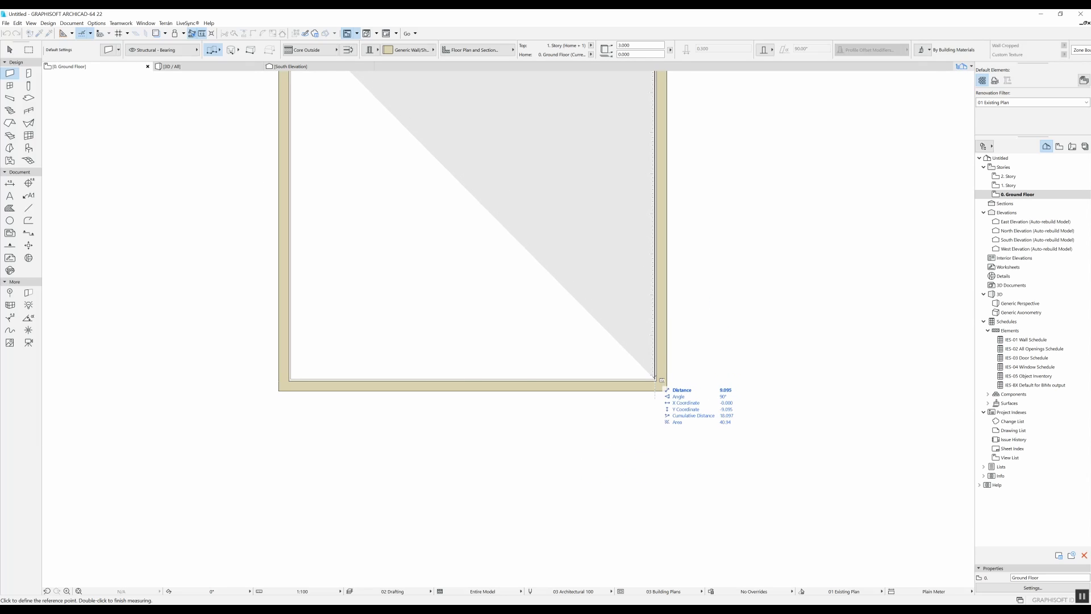
click(654, 379)
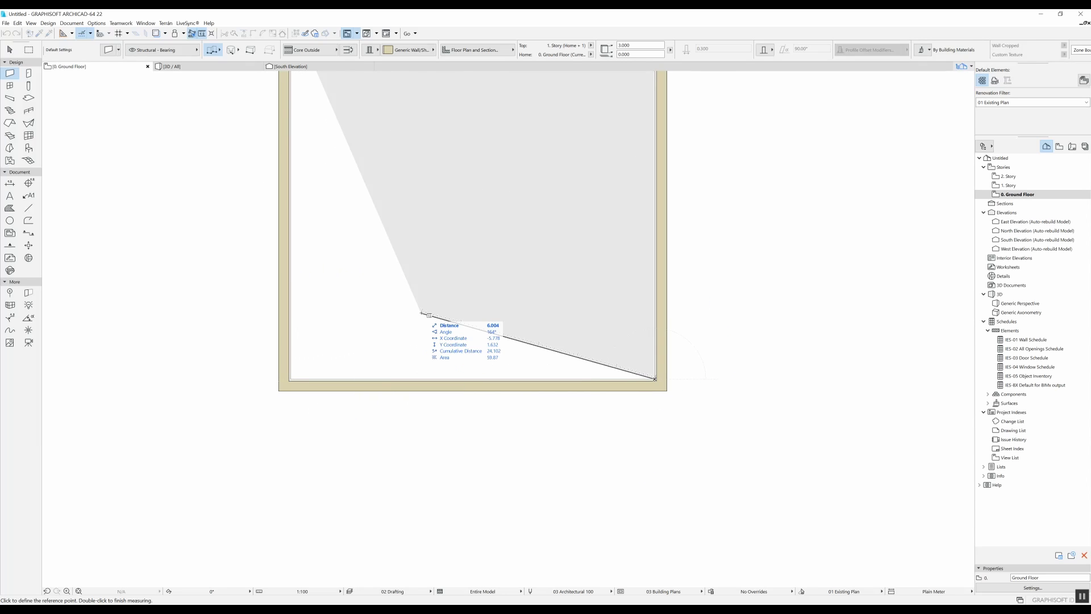
scroll(448, 335, up, 3)
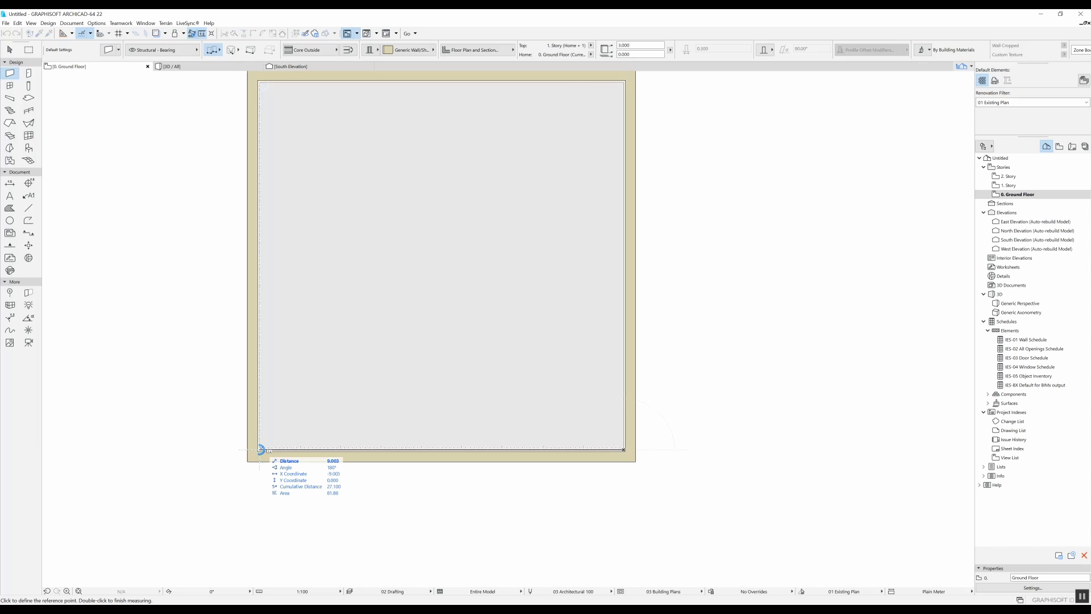
click(260, 449)
click(260, 448)
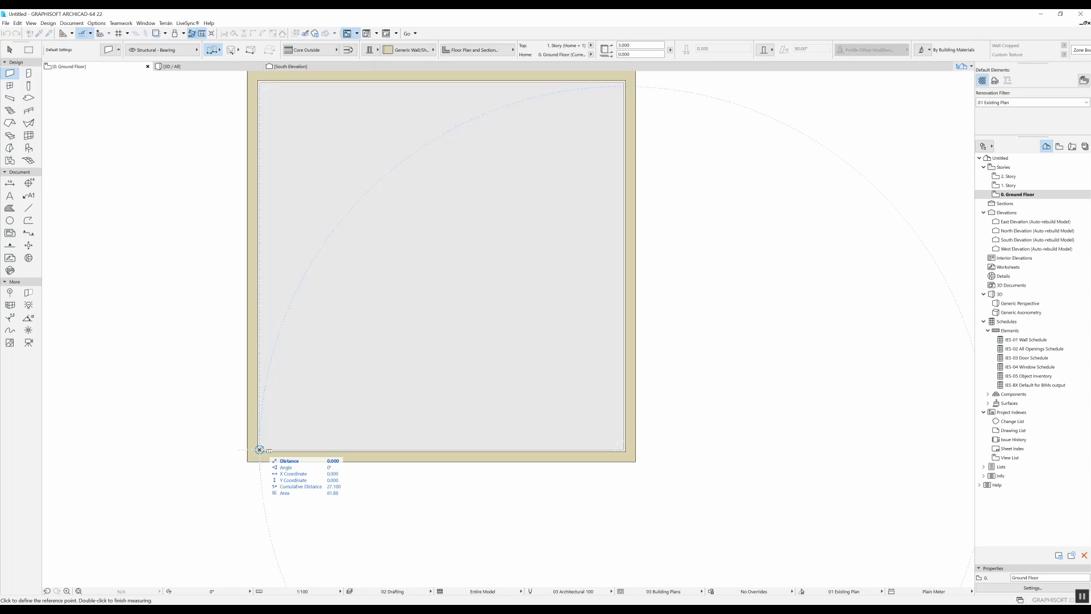
middle_drag(308, 103, 330, 139)
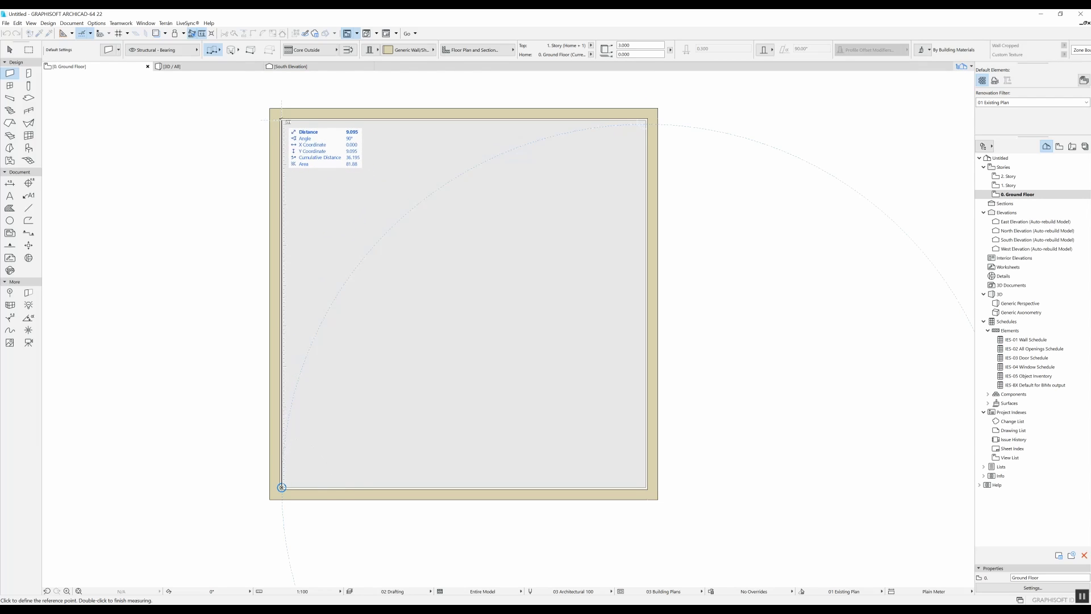
click(281, 120)
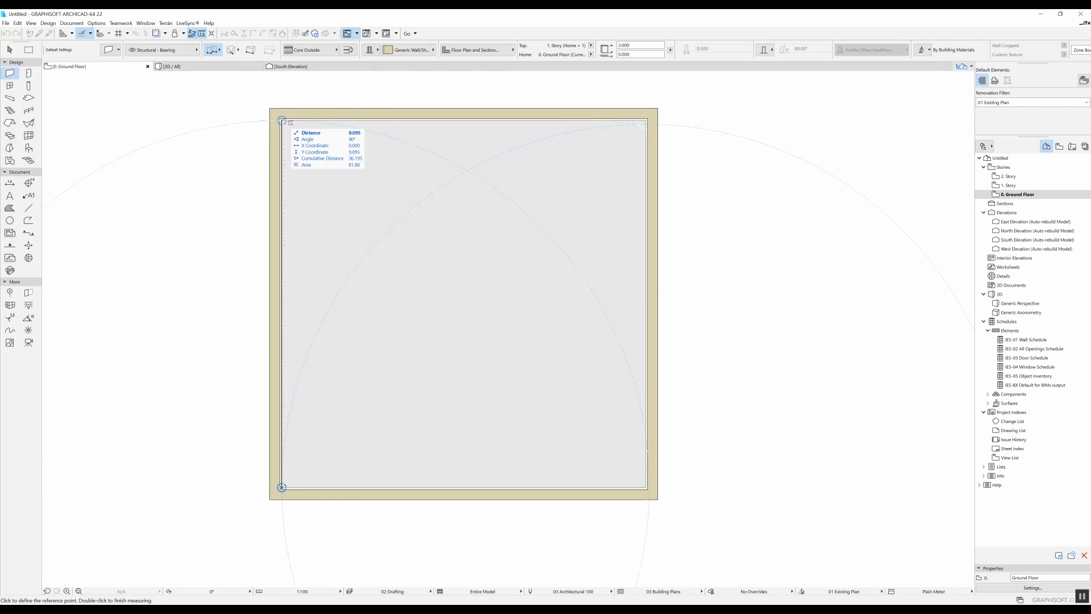
click(282, 120)
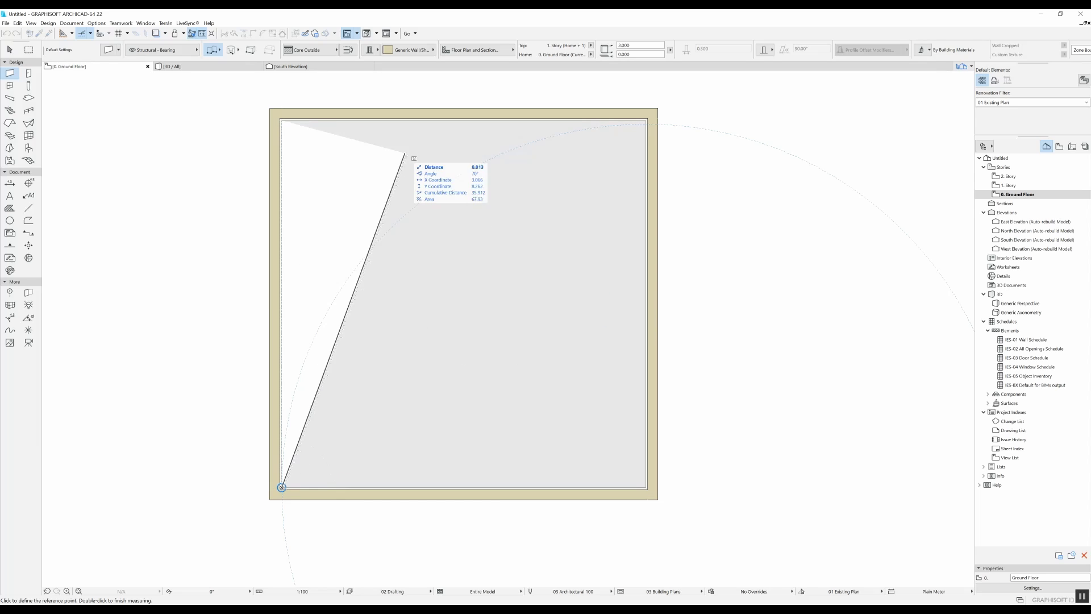
double_click(365, 171)
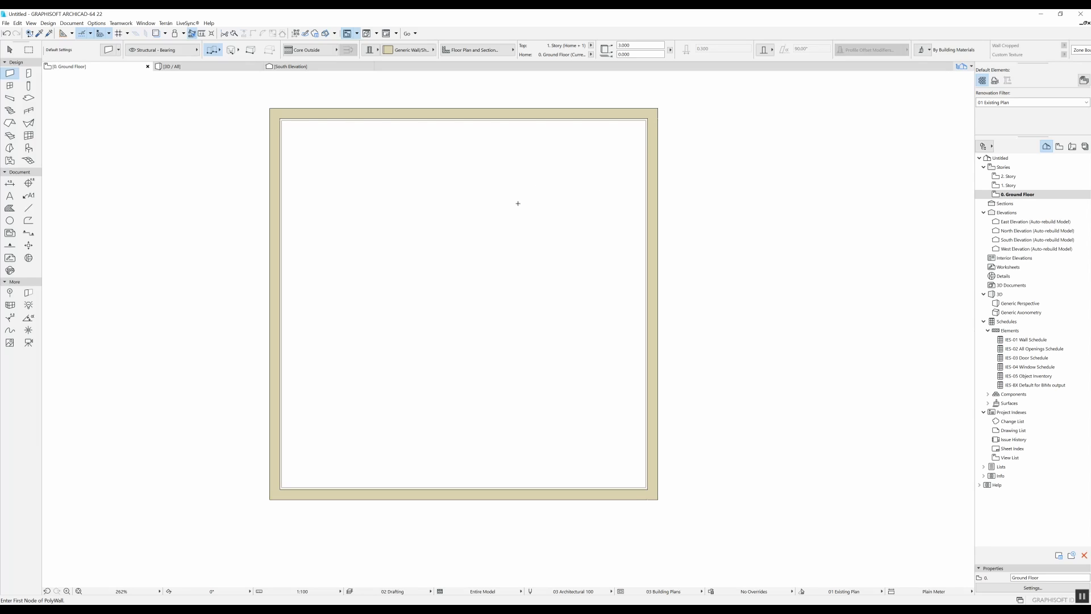
- Pan the plan so the walled room sits in the centre of the view
middle_drag(585, 166, 526, 192)
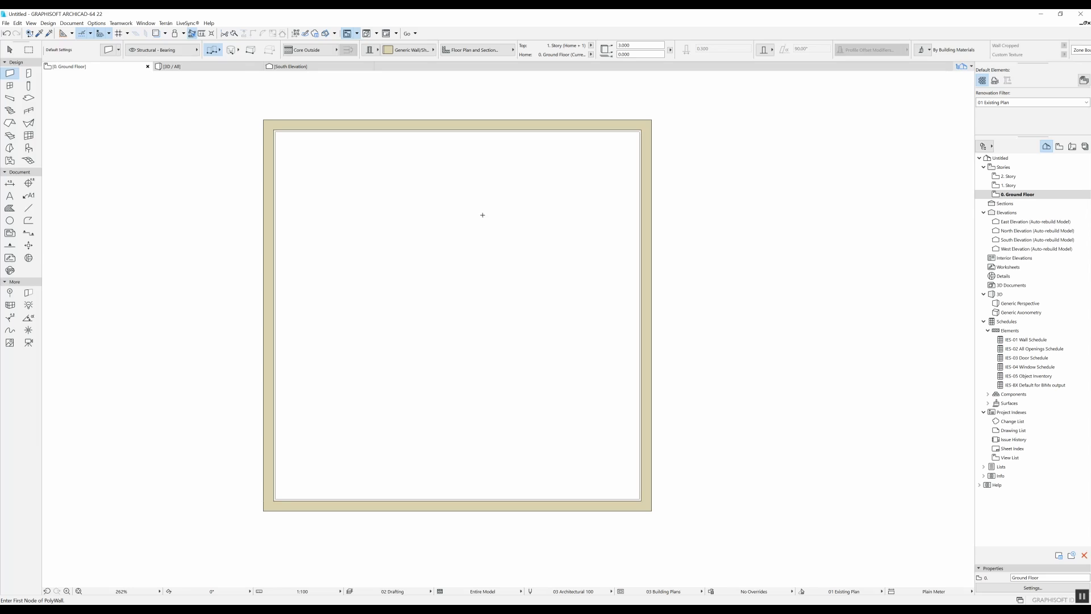
- Draw a square diamond Rotated Rectangle fill in the room and show its 14.196 m² area
click(10, 209)
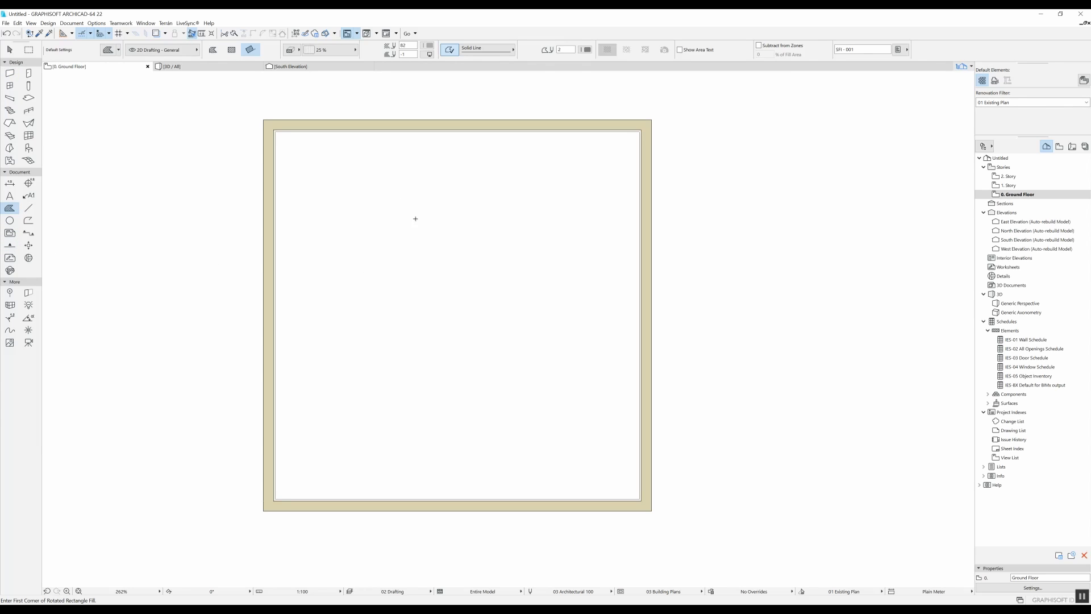
middle_drag(415, 219, 404, 218)
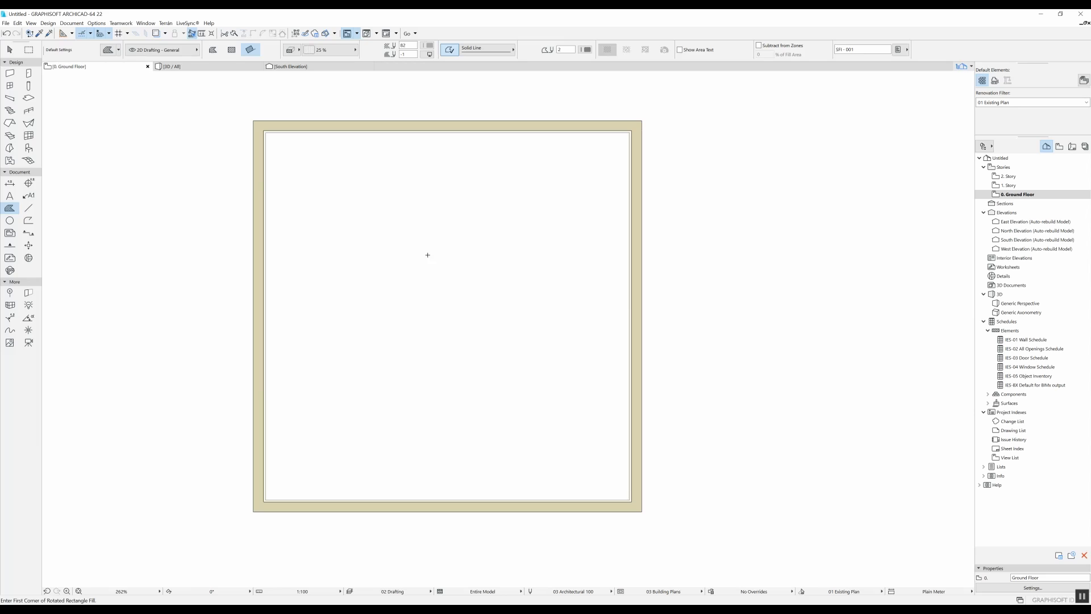
click(357, 285)
click(461, 183)
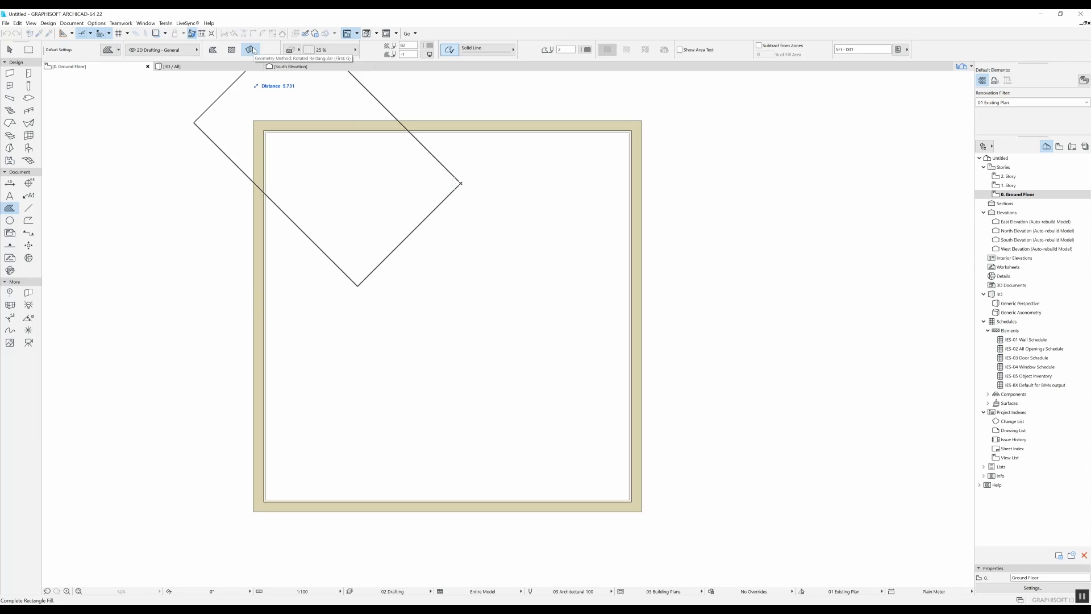
click(571, 297)
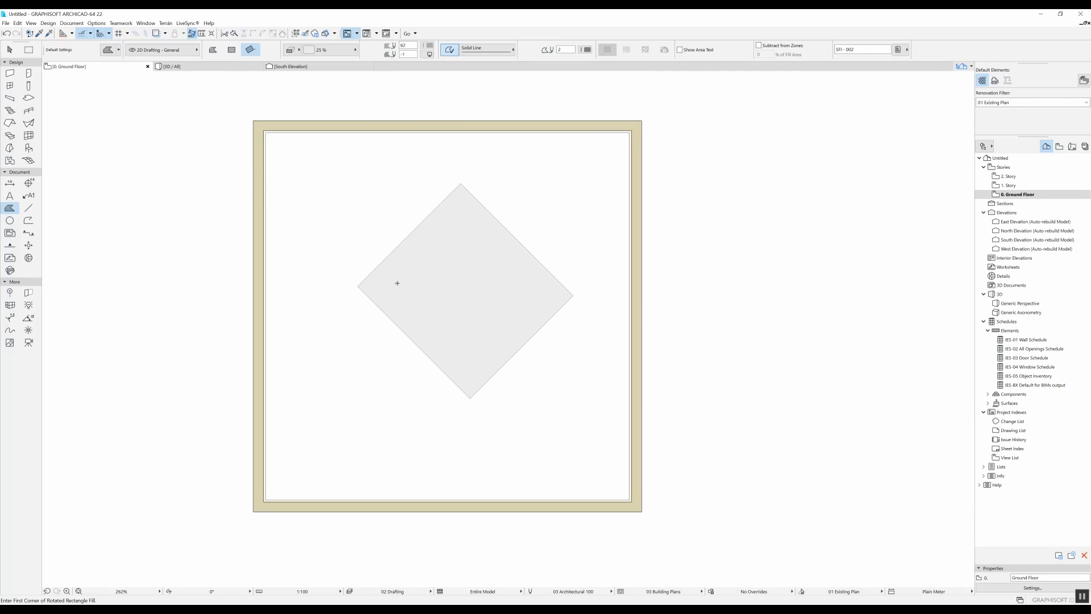
shift+click(461, 229)
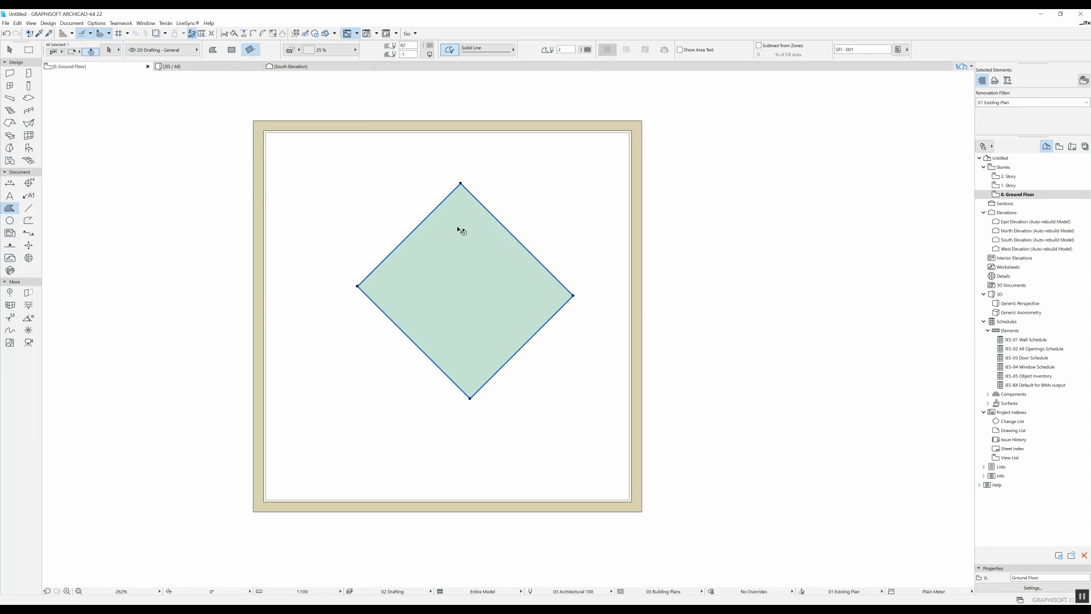
click(680, 50)
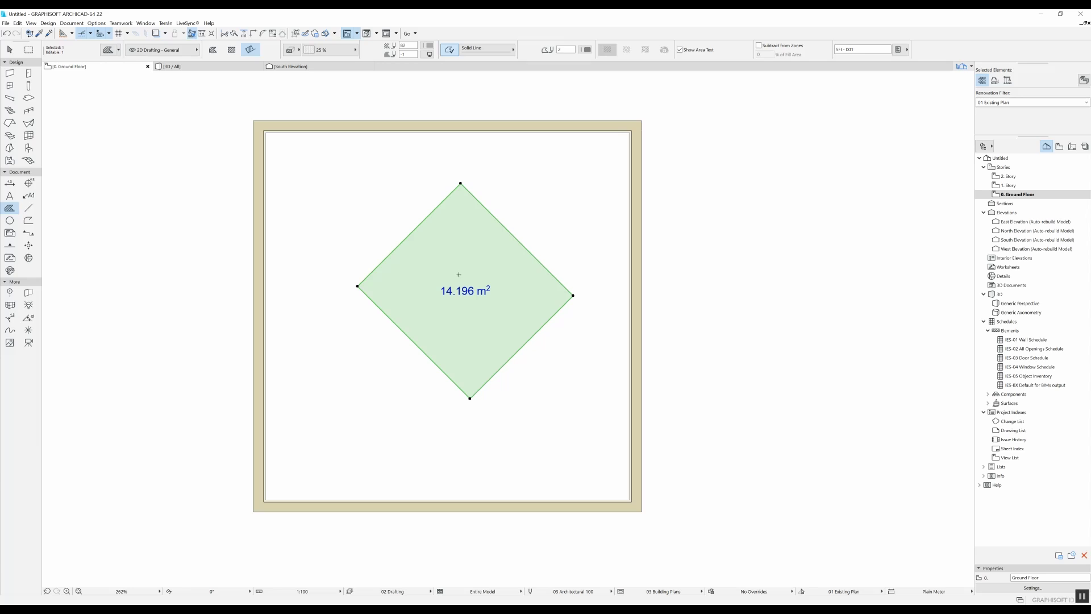
- Replace the diamond with a fill automatically covering the room's whole interior
key(Delete)
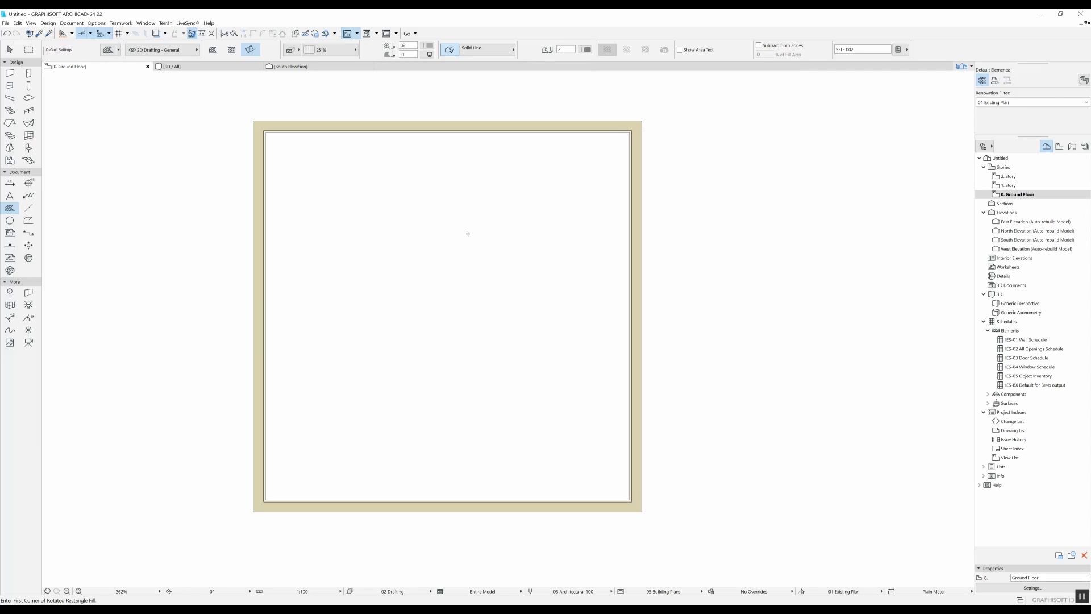
key(space)
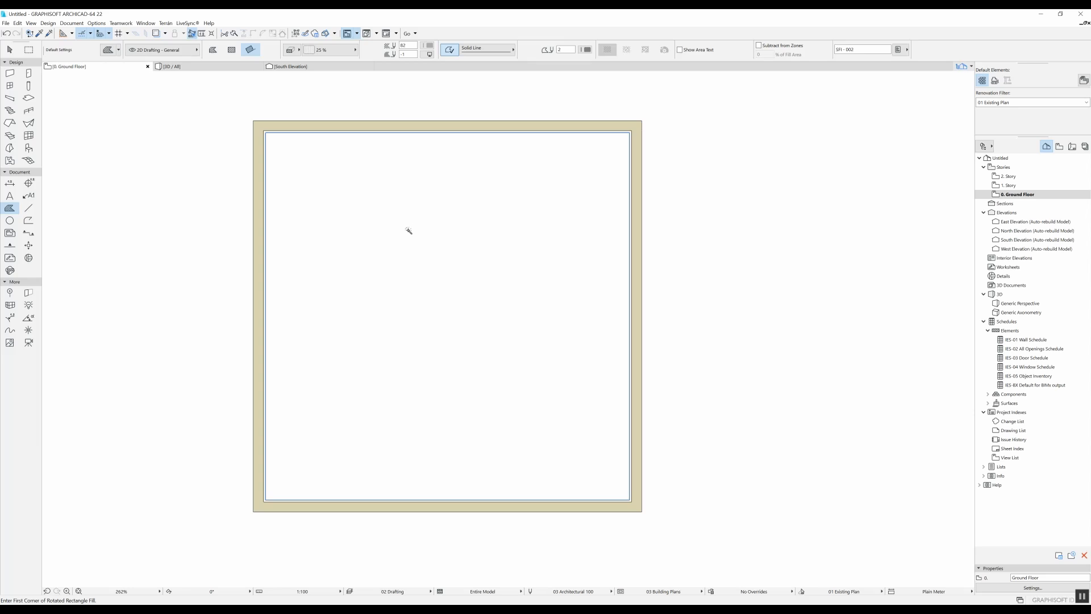
click(408, 230)
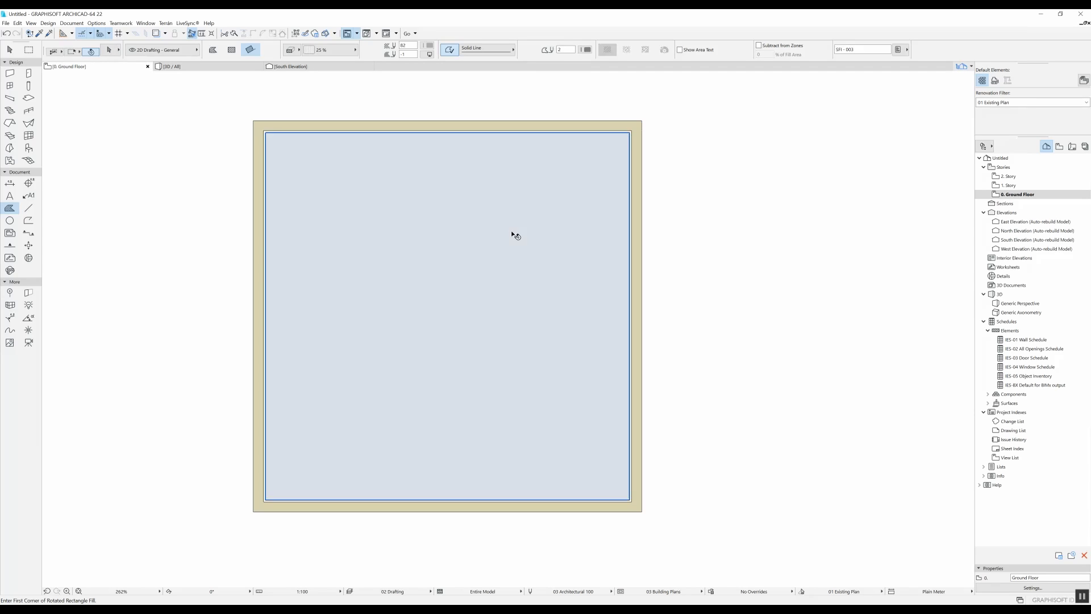
- Show the floor fill's 81.876 m² area at its centre and recentre the view
shift+click(512, 233)
click(691, 50)
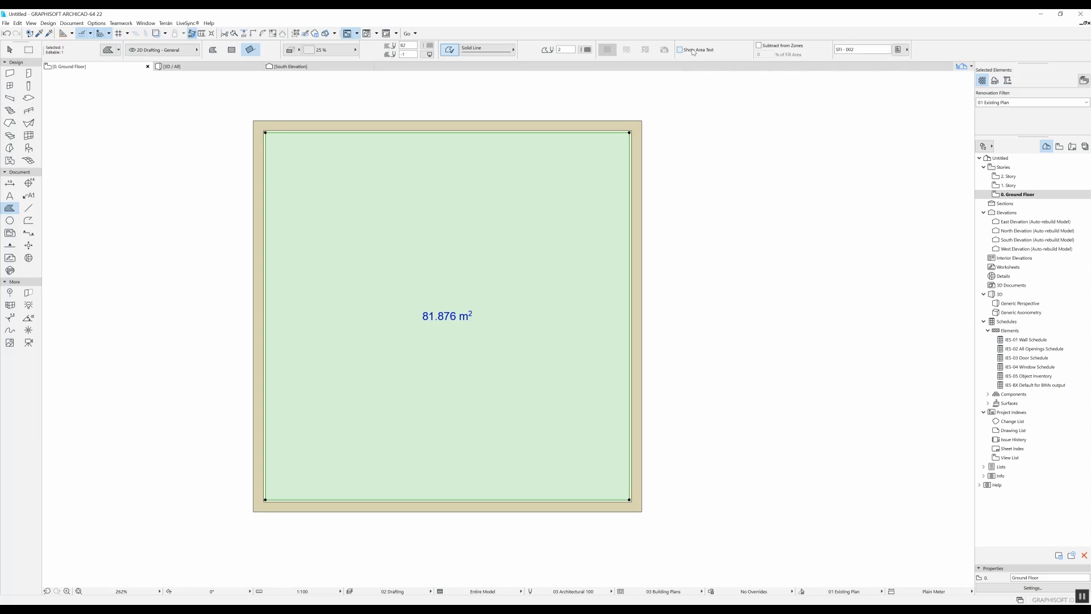
key(Escape)
middle_drag(494, 314, 372, 219)
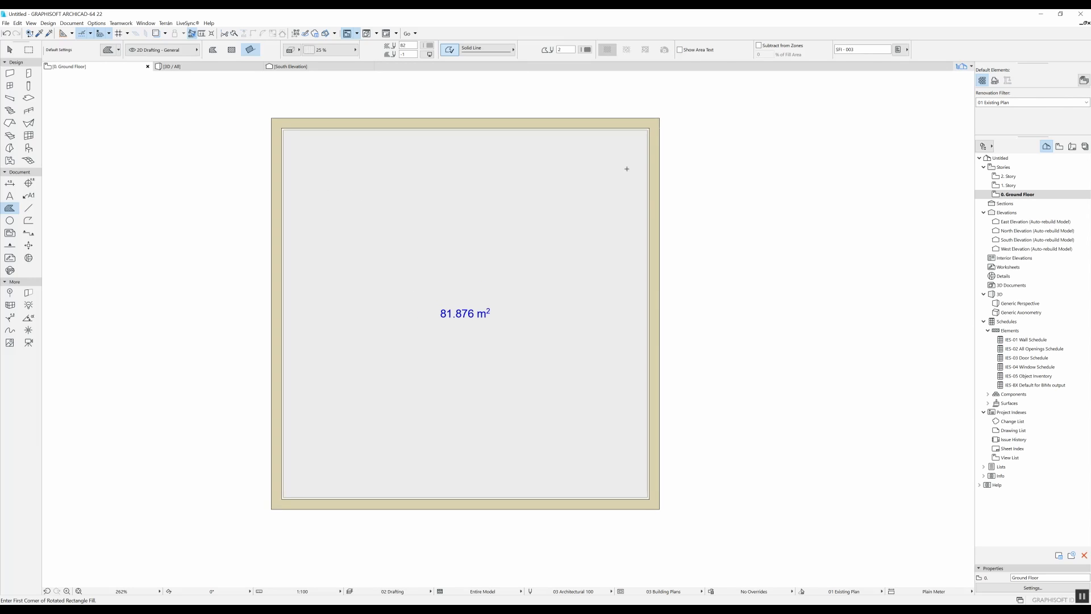
- With Show Area Text on, draw a tilted rotated-rectangle fill of 14.413 m²
middle_drag(626, 168, 556, 207)
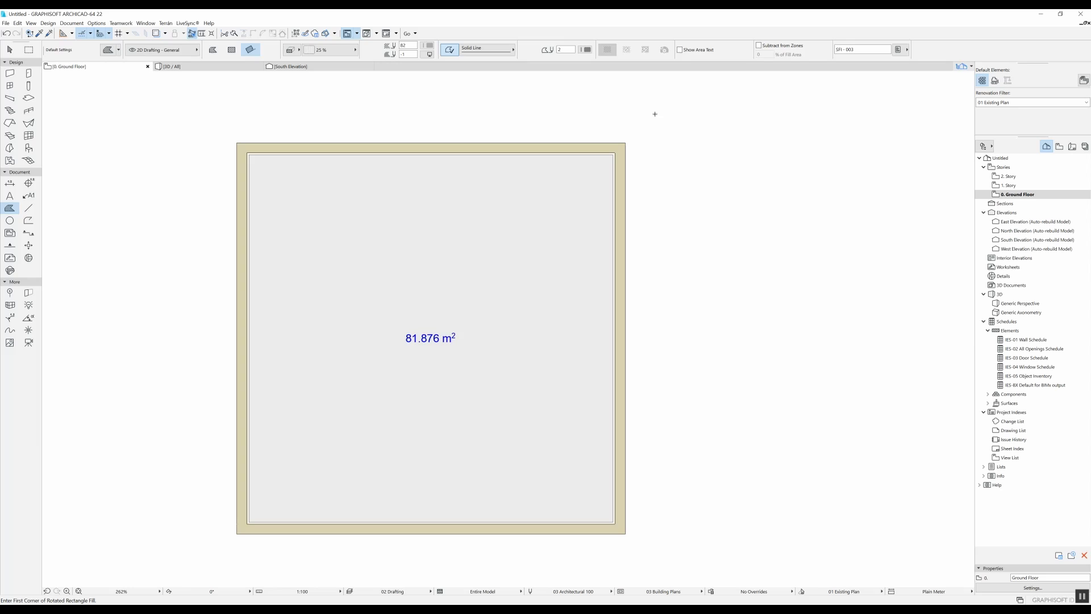
click(680, 51)
click(474, 214)
click(458, 343)
click(646, 319)
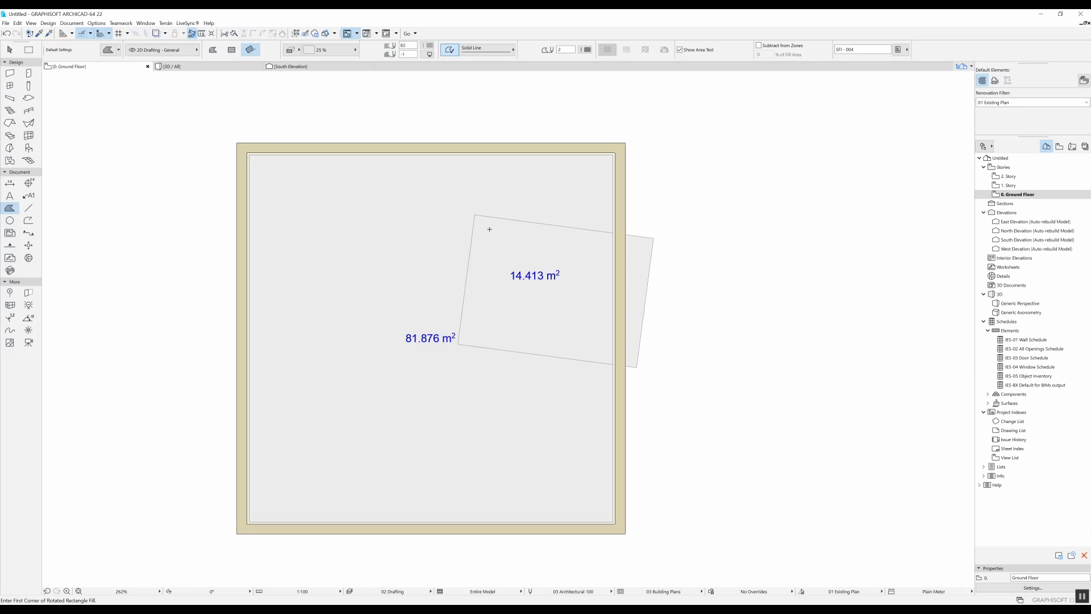
- Select the tilted fill together with the room's floor fill and delete both
key(ctrl+a)
click(369, 241)
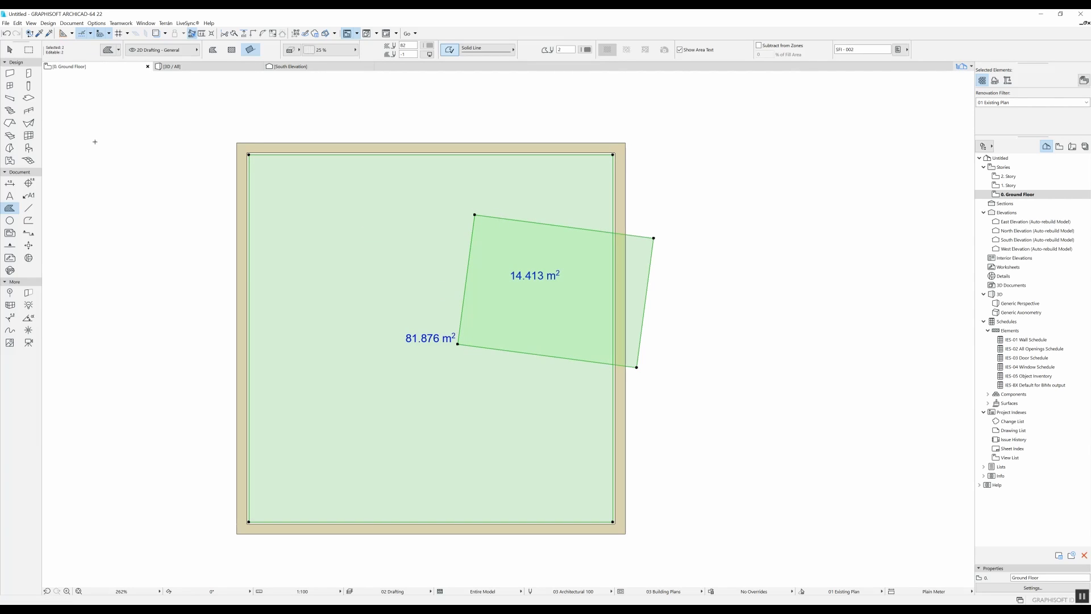
key(Delete)
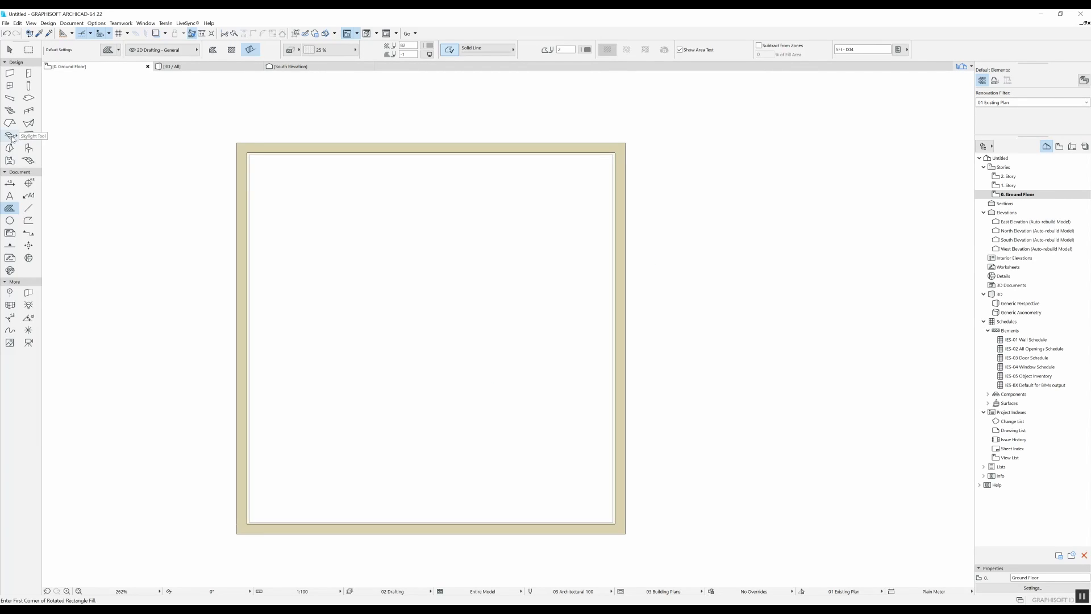
- Activate the Zone tool, ready to place a zone named Zone, number 01
click(9, 160)
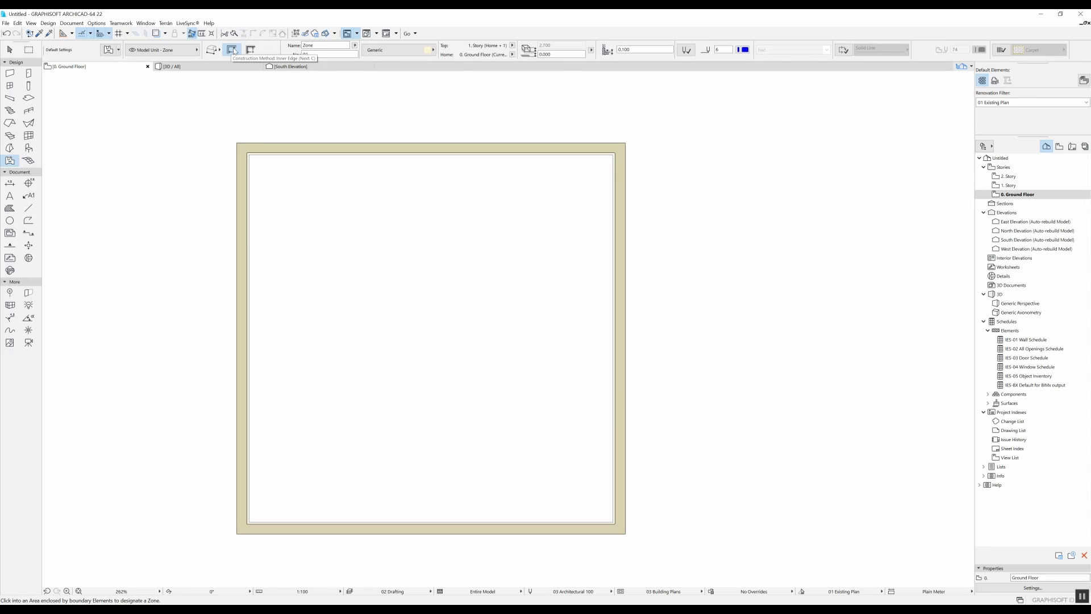
- Create zone 01 filling the room, place its 81.876 m² stamp inside, and select it
click(417, 265)
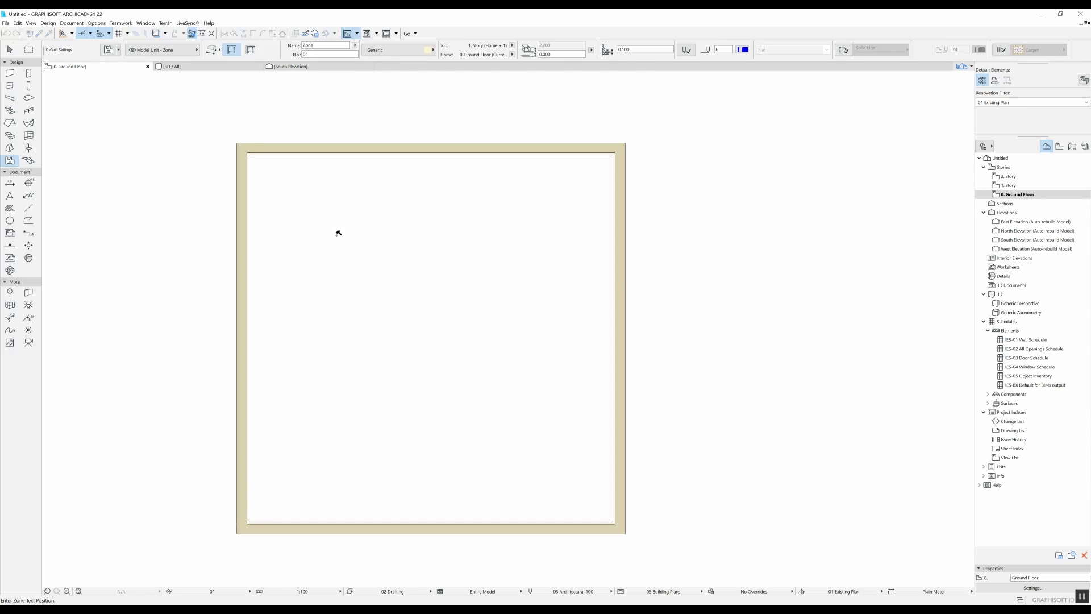
click(448, 202)
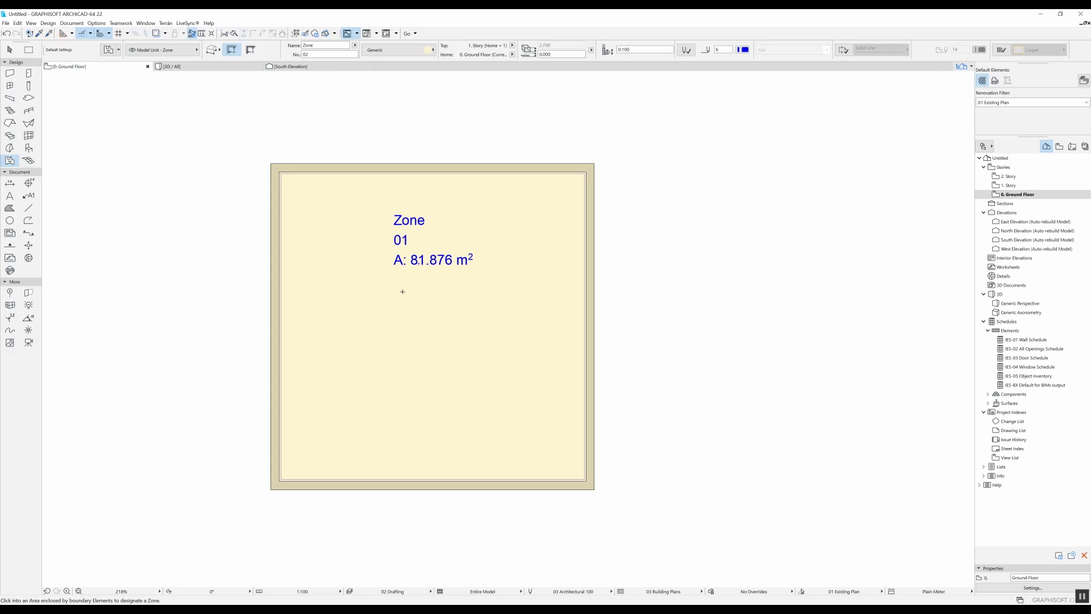
key(shift)
shift+click(466, 243)
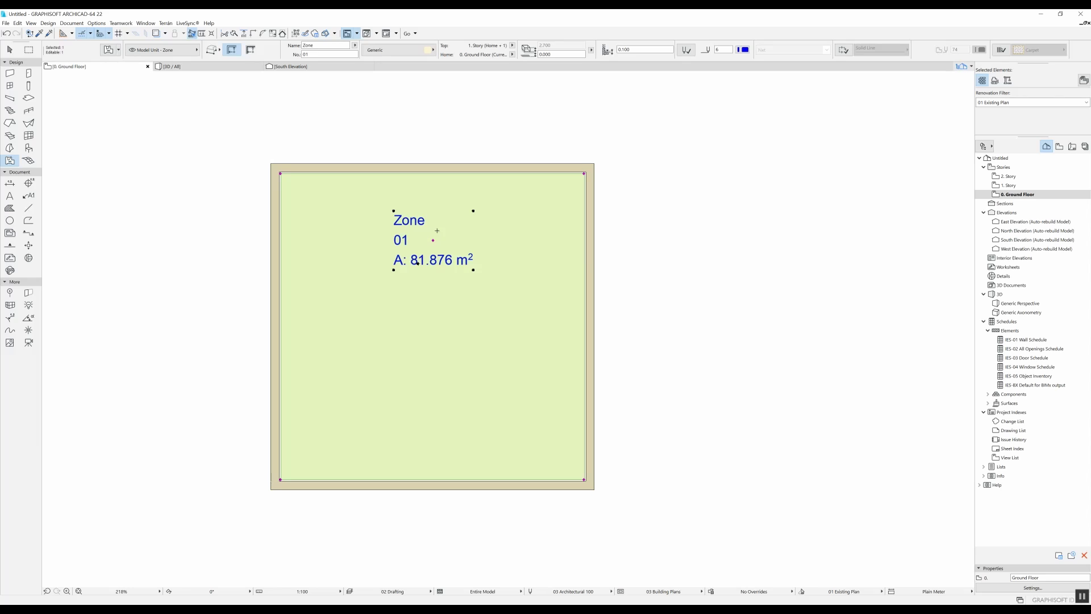
- Delete zone 01 and set the zone construction method to Manual polygon
key(Delete)
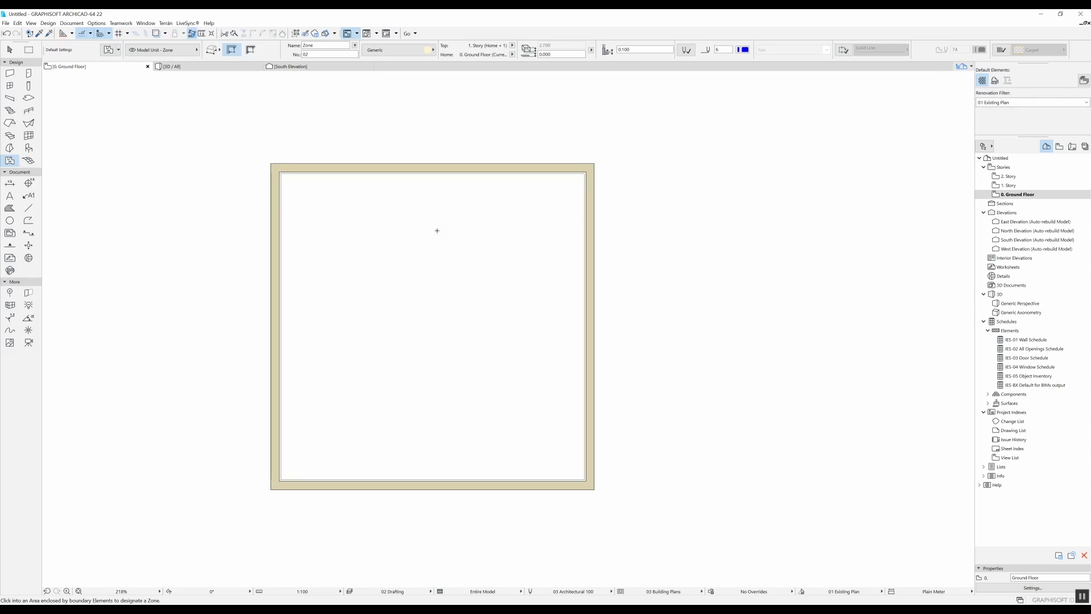
click(211, 51)
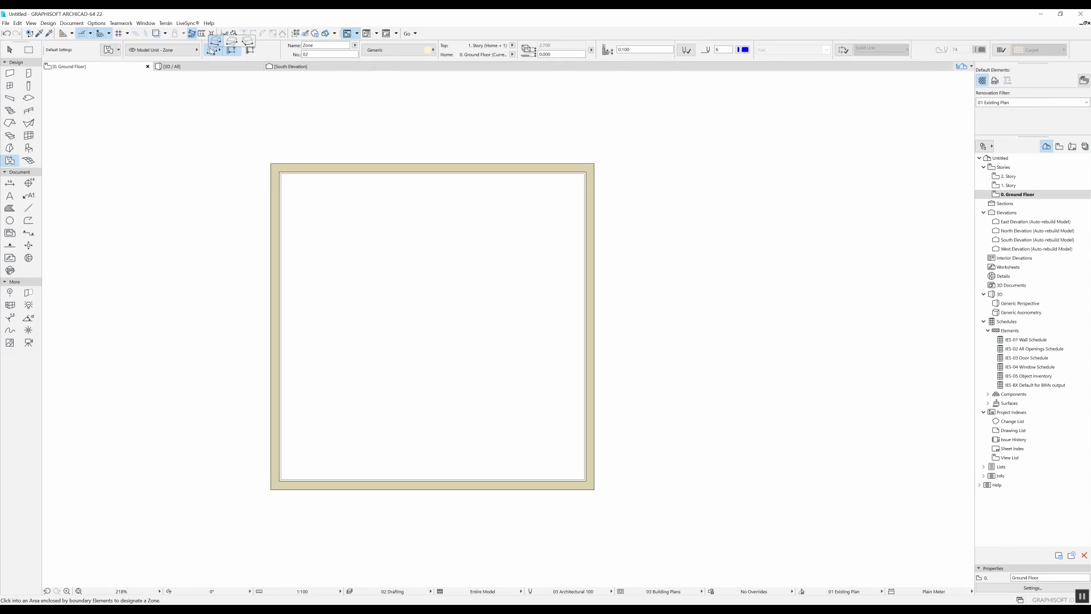
click(221, 44)
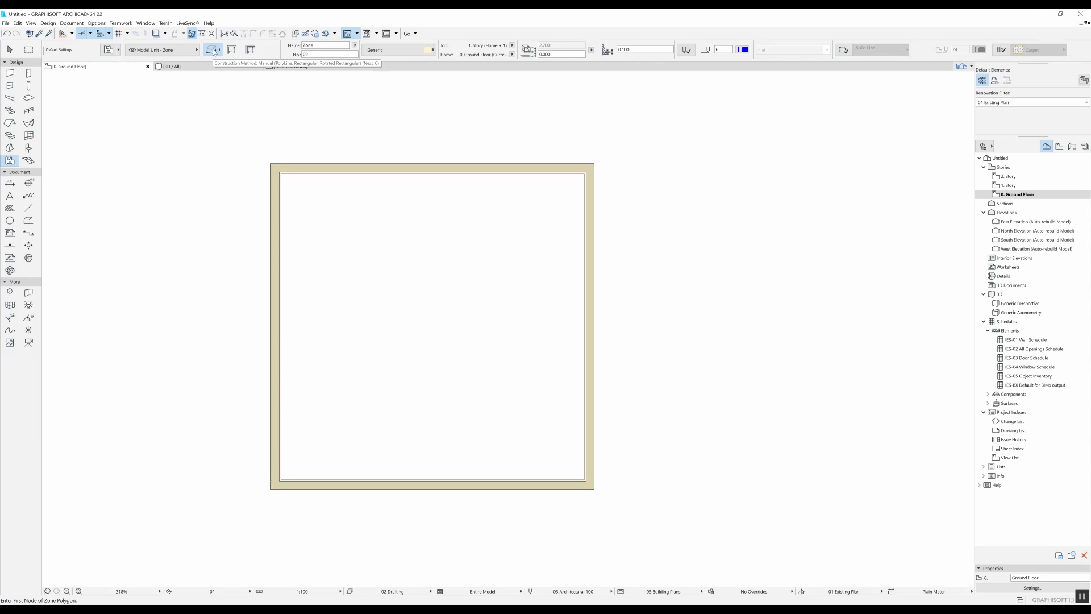
- Draw a four-corner tilted zone 02 of 19.455 m² and place its stamp
click(398, 220)
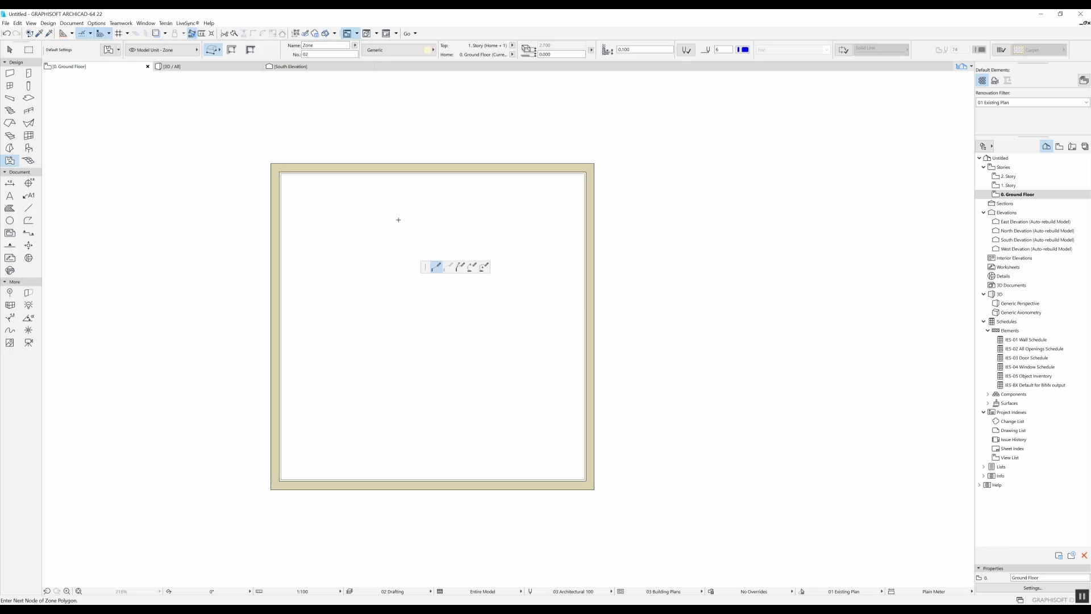
click(556, 287)
click(473, 435)
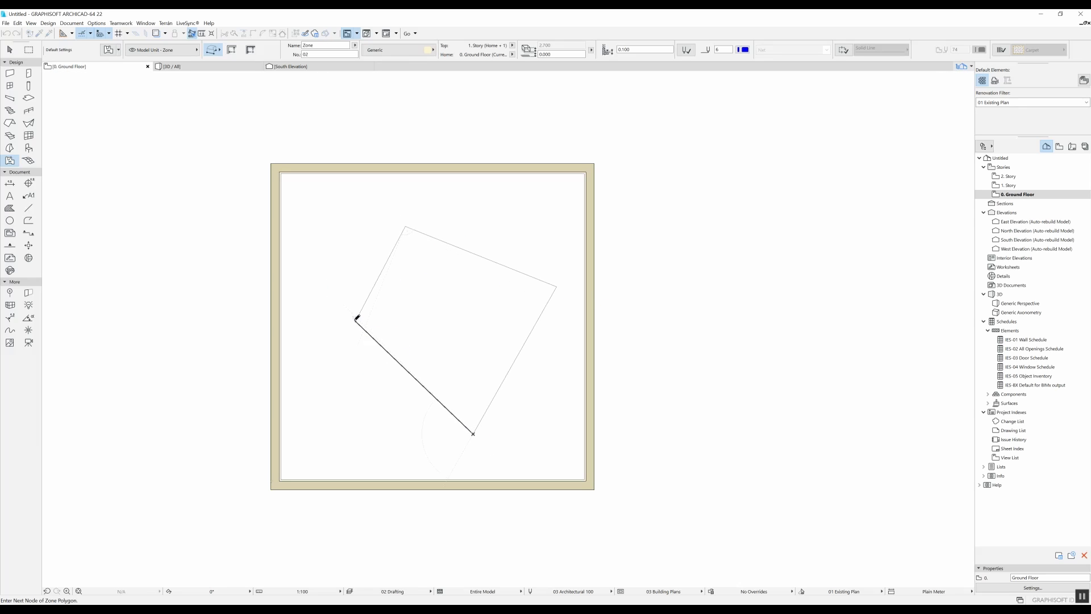
double_click(356, 319)
click(426, 288)
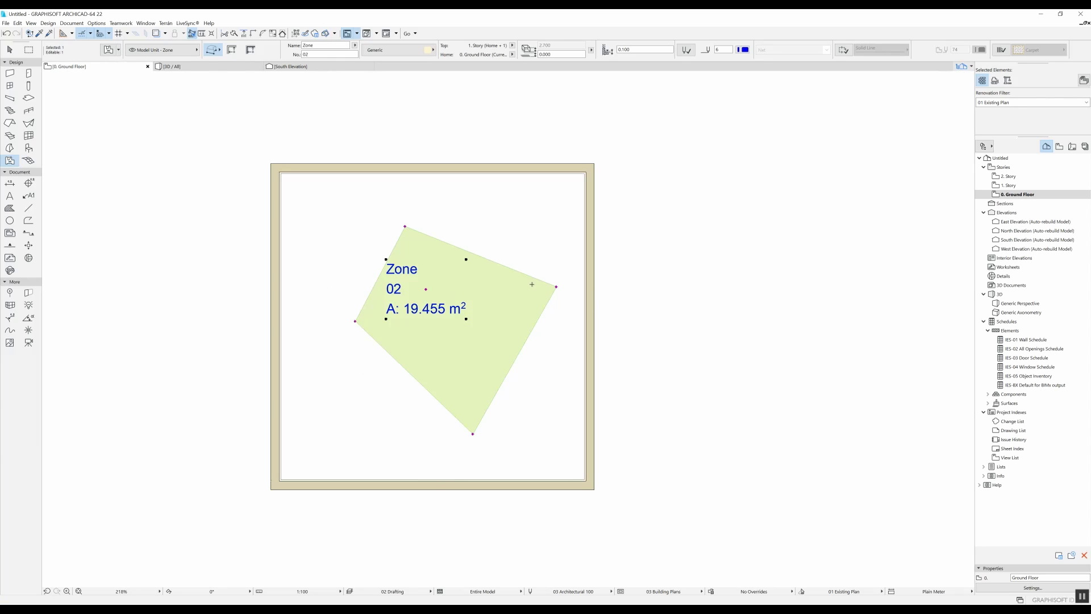
key(Escape)
scroll(459, 263, down, 3)
- Draw zone 03 of 24.317 m² and select both new zones
click(468, 233)
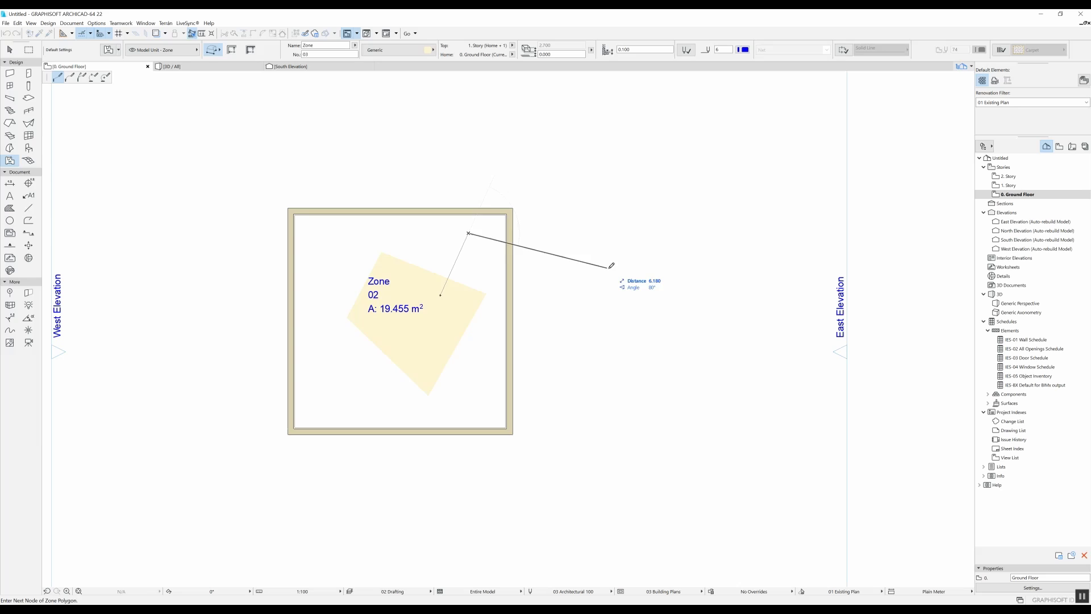
click(554, 374)
click(466, 247)
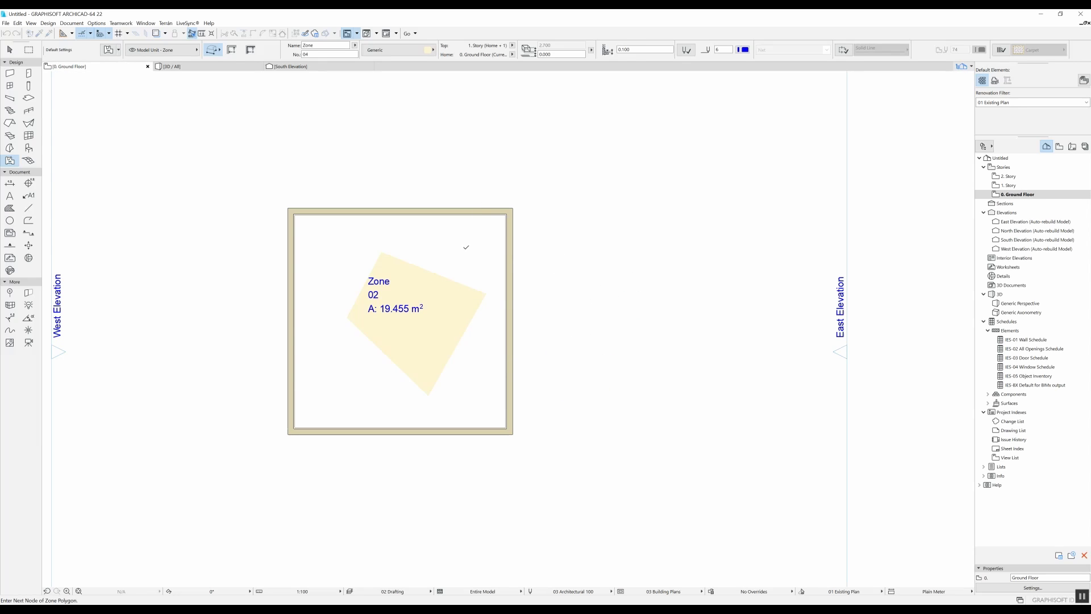
shift+click(395, 260)
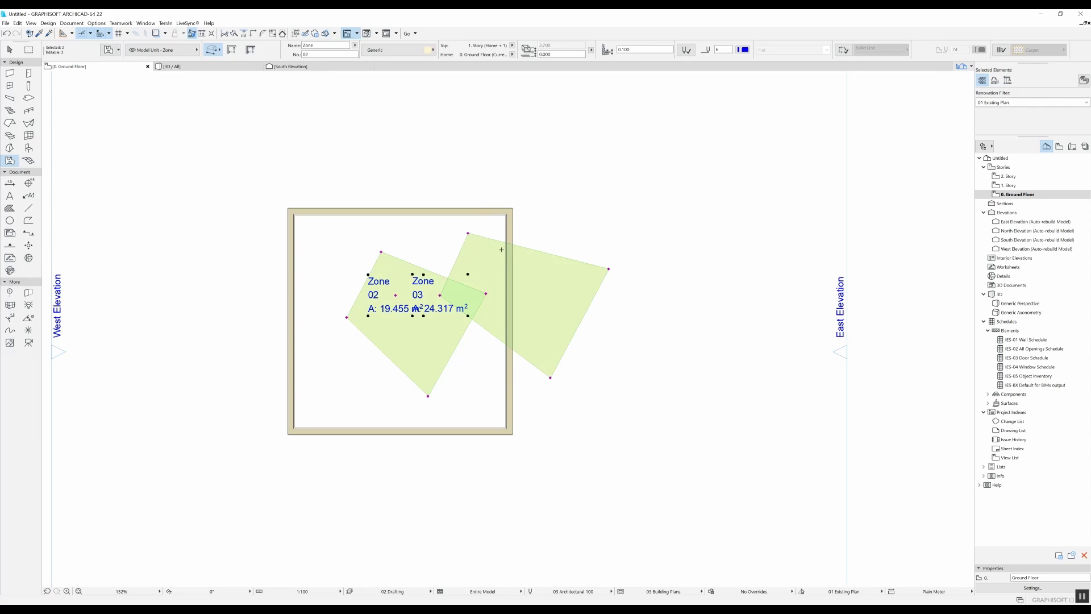
- Delete zones 02, 03 and the east wall, then dismiss the failed Inner Edge zone warning
key(Delete)
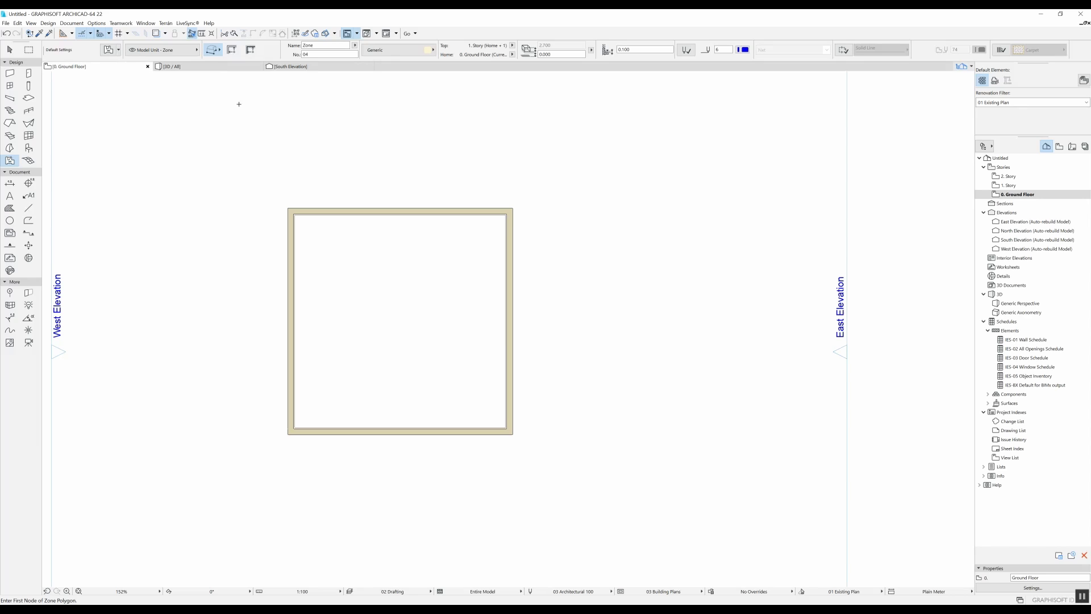
click(231, 50)
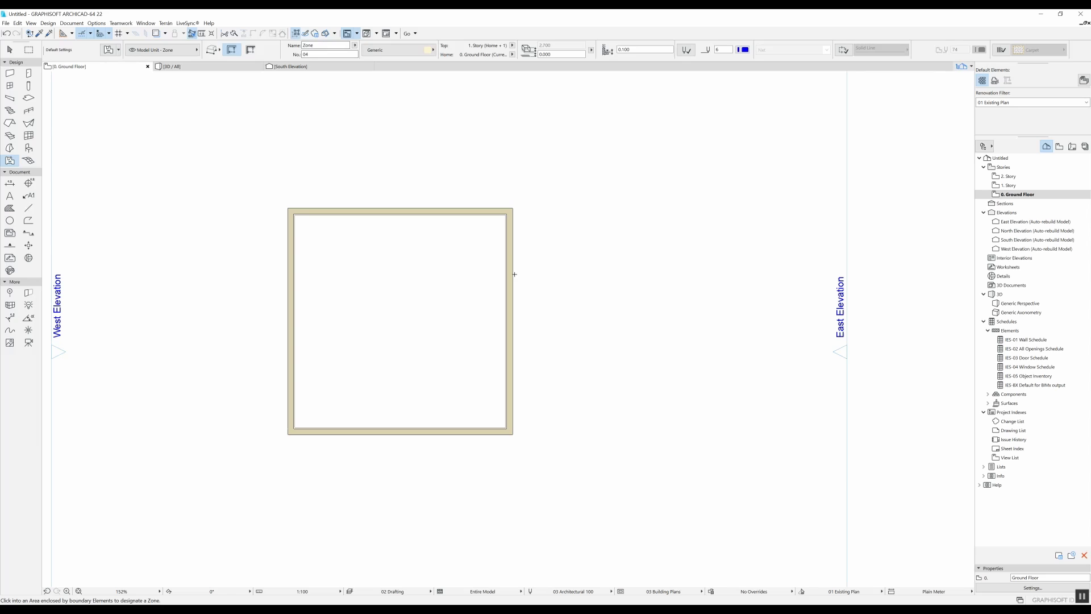
shift+click(511, 246)
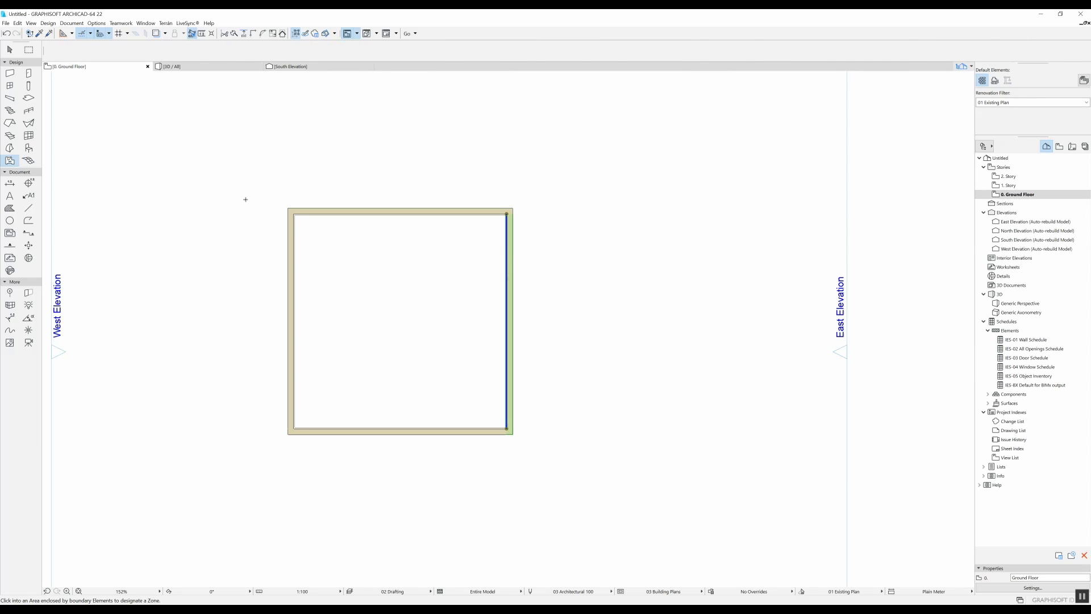
key(Delete)
click(389, 268)
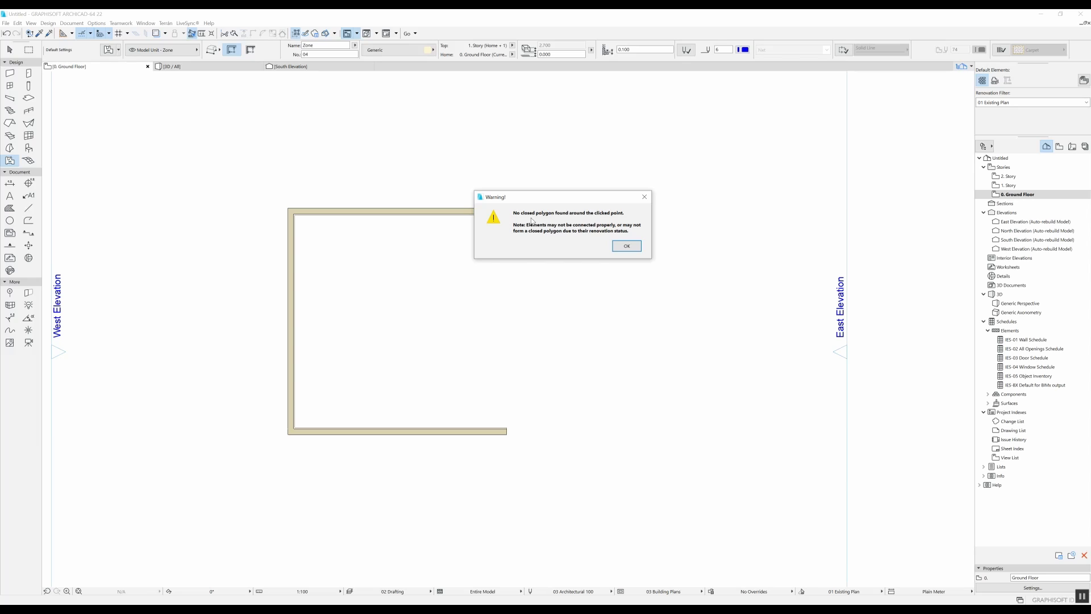
click(628, 245)
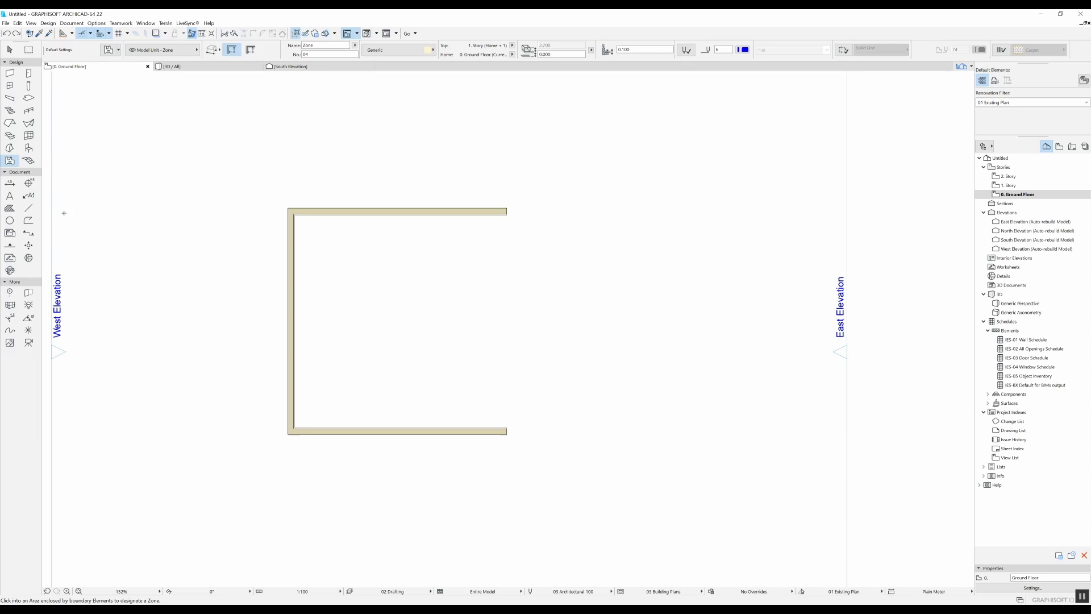
- Draw a vertical line across the room's open east side
click(28, 208)
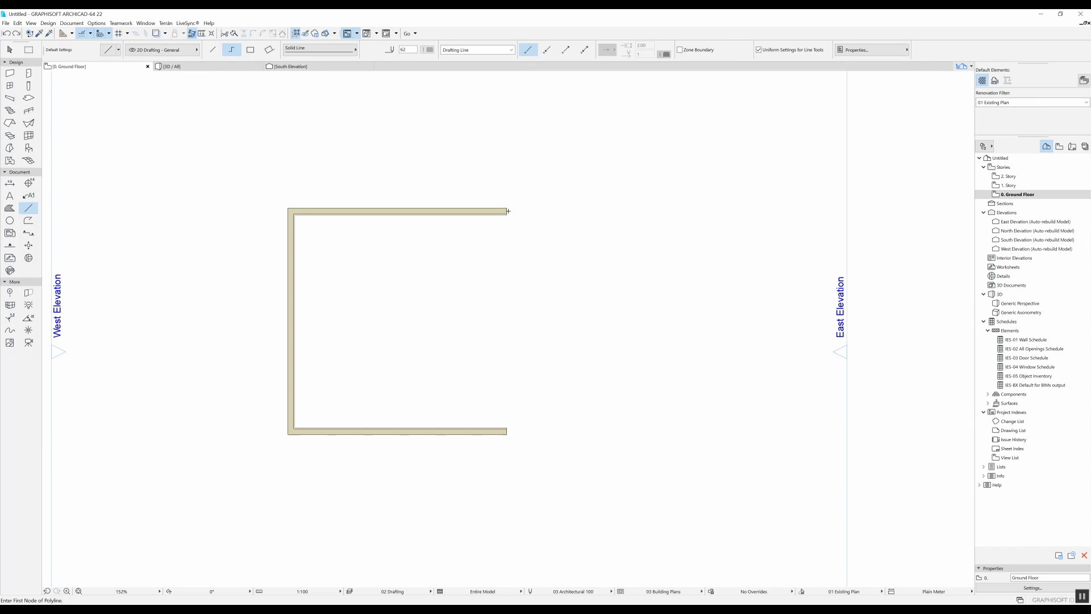
click(496, 199)
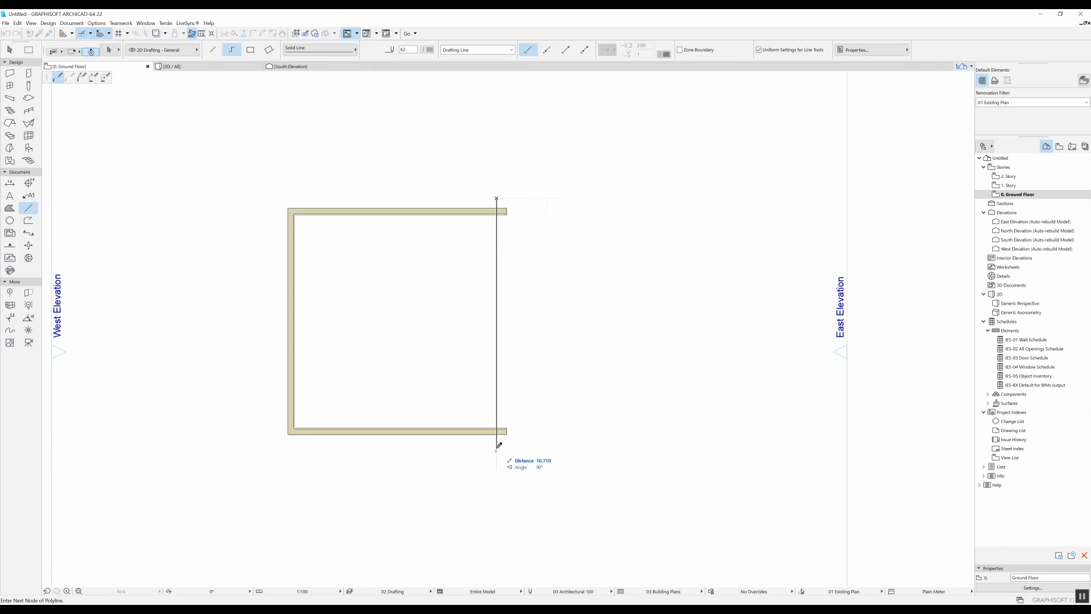
double_click(496, 447)
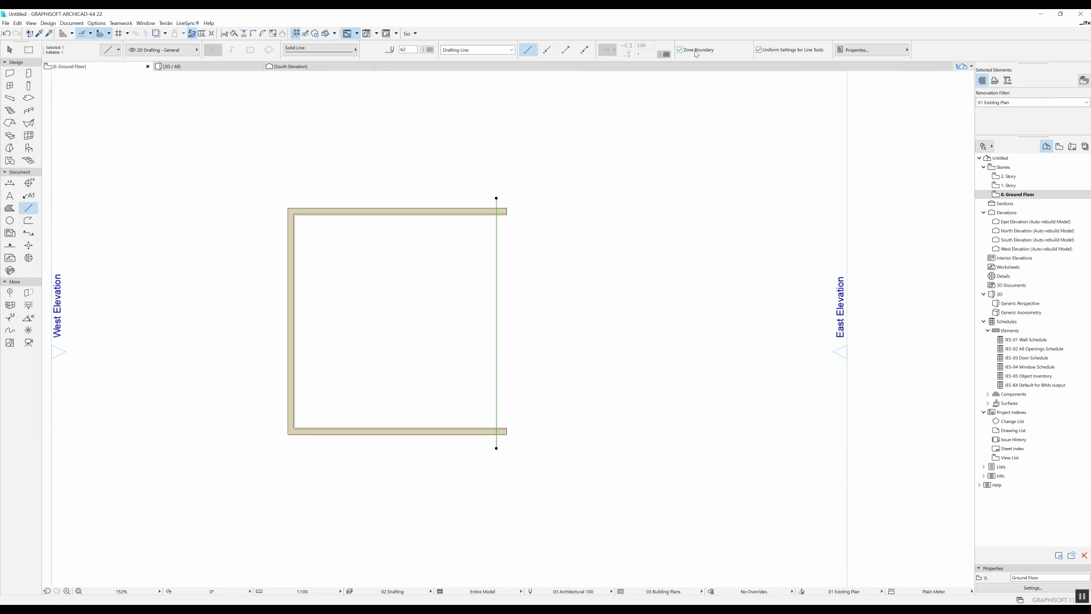
key(Escape)
- Create trial Zone 04 inside the walls, then select and delete it
click(10, 160)
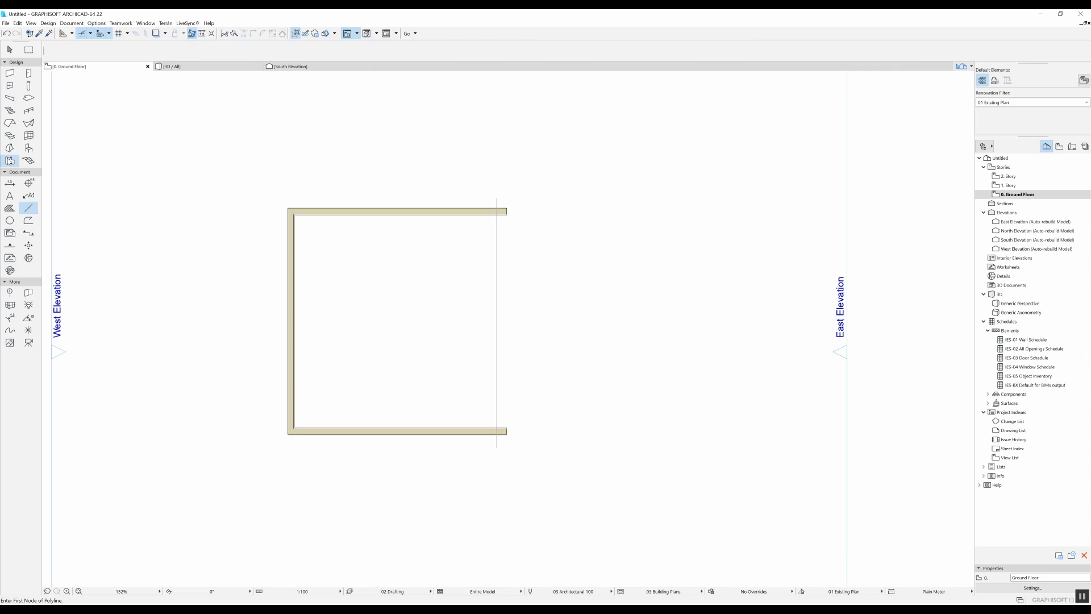
click(405, 284)
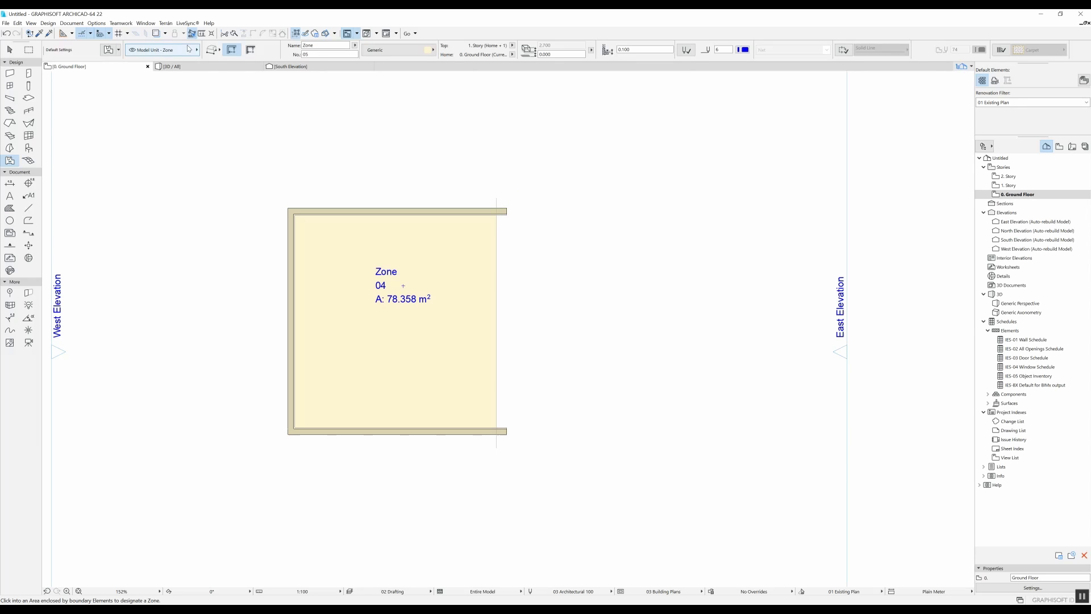
shift+click(500, 227)
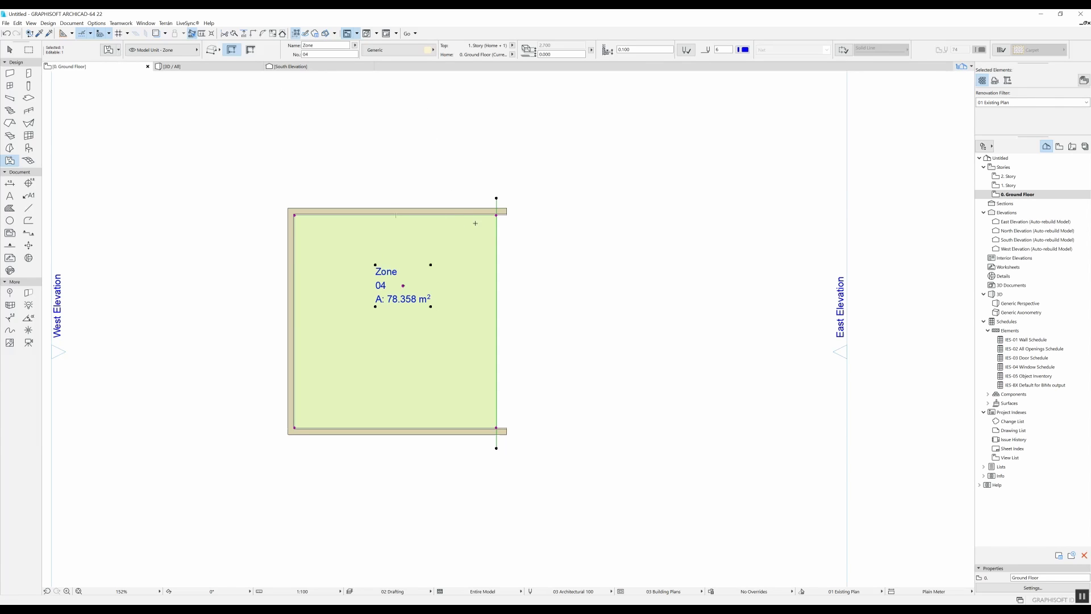
key(Delete)
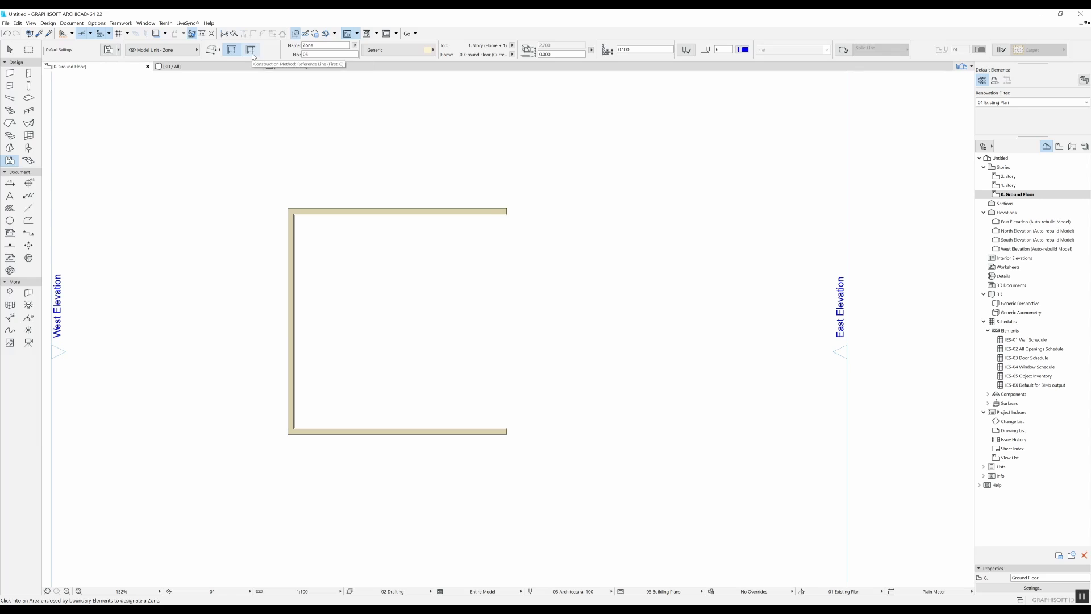
- Draw the closing right wall from top to bottom and place Zone 10 of 83.696 m² inside
alt+click(500, 210)
click(506, 210)
key(Escape)
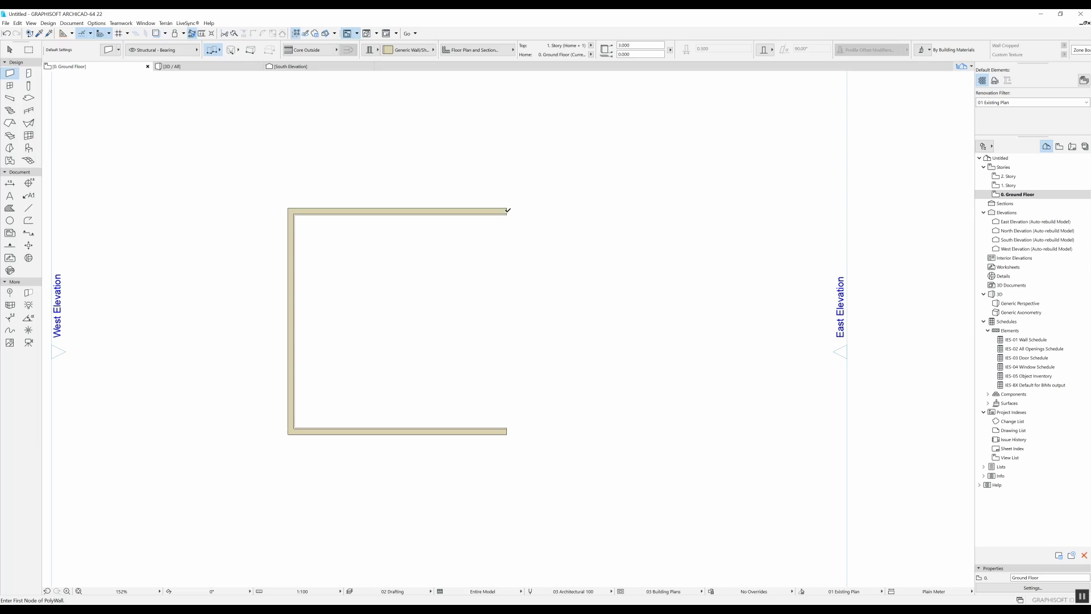
click(507, 210)
double_click(507, 432)
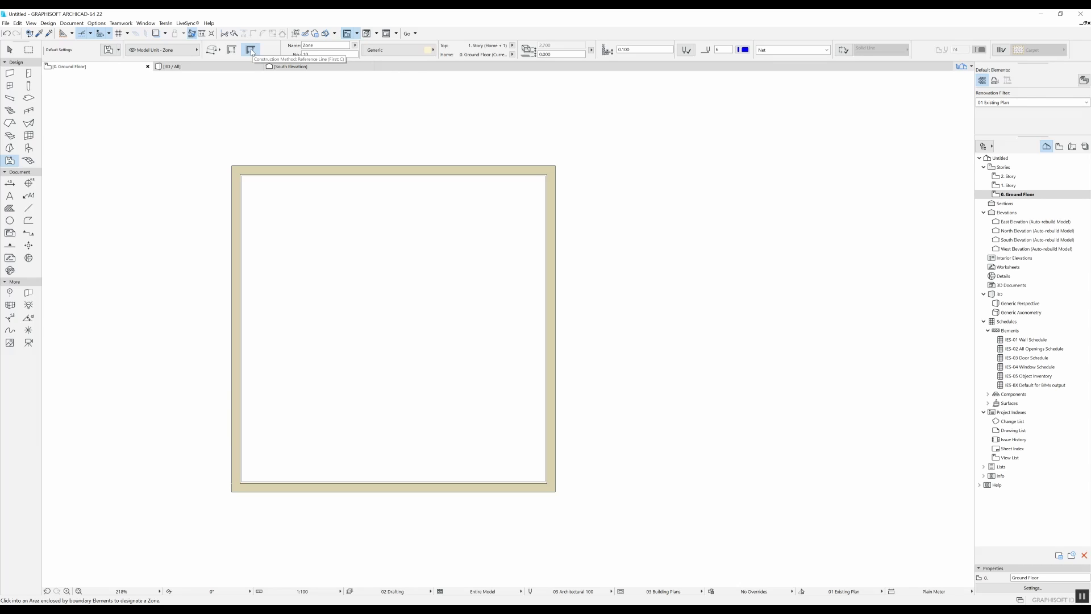
click(251, 52)
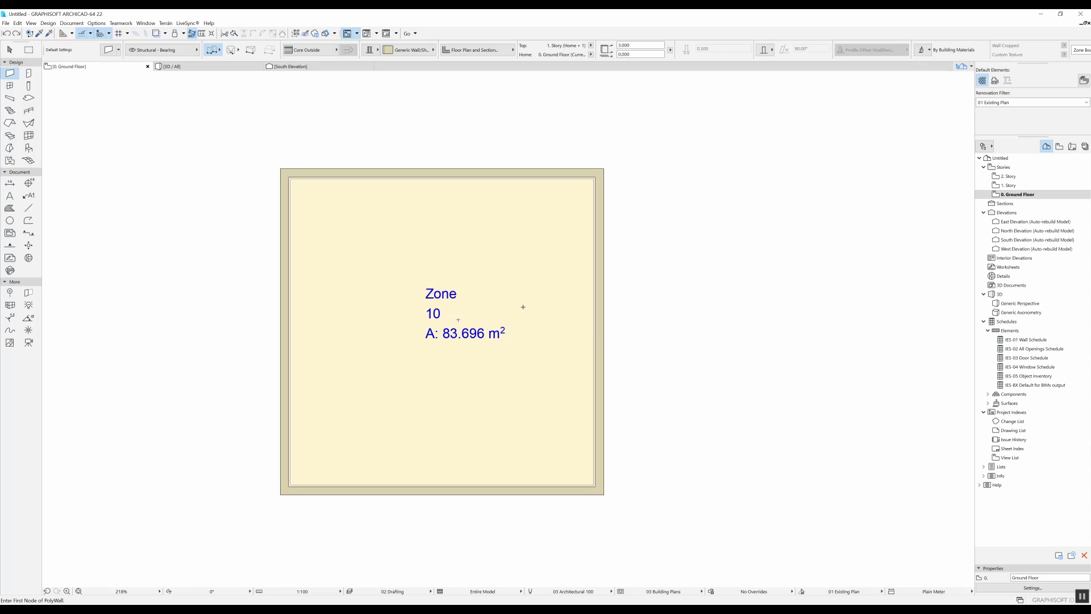
key(shift)
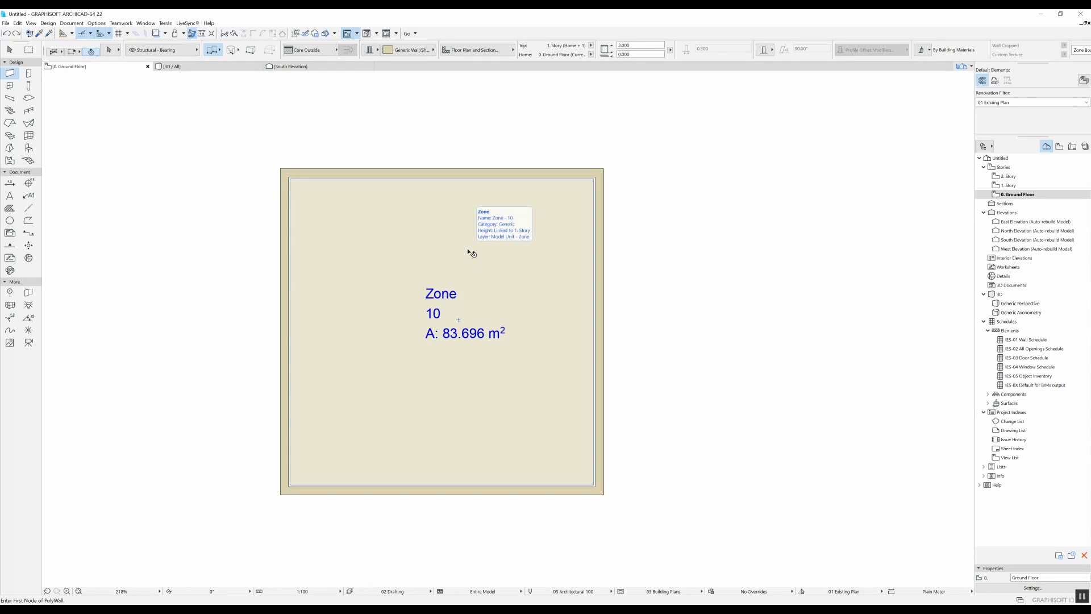
- Change Zone 10's cover fill from Carpet to Background with transparent background pen 0
shift+click(469, 252)
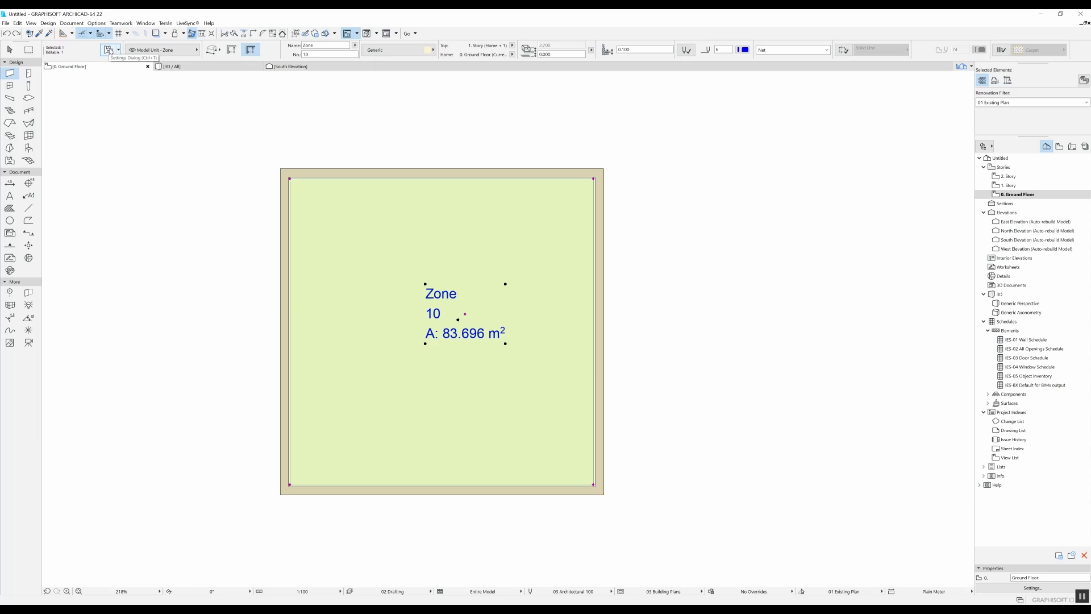
key(ctrl+t)
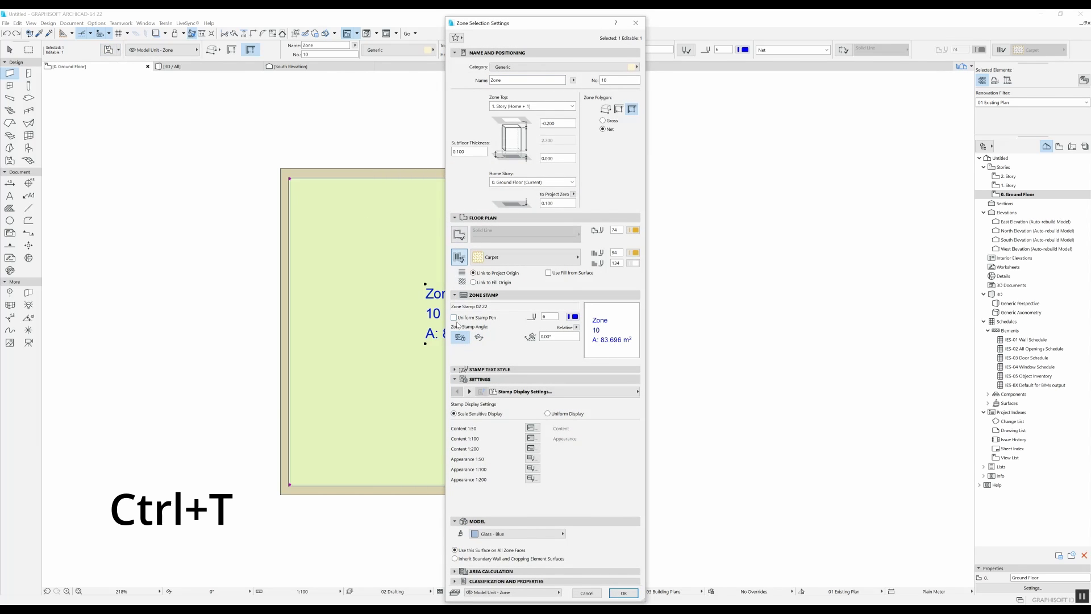
click(460, 257)
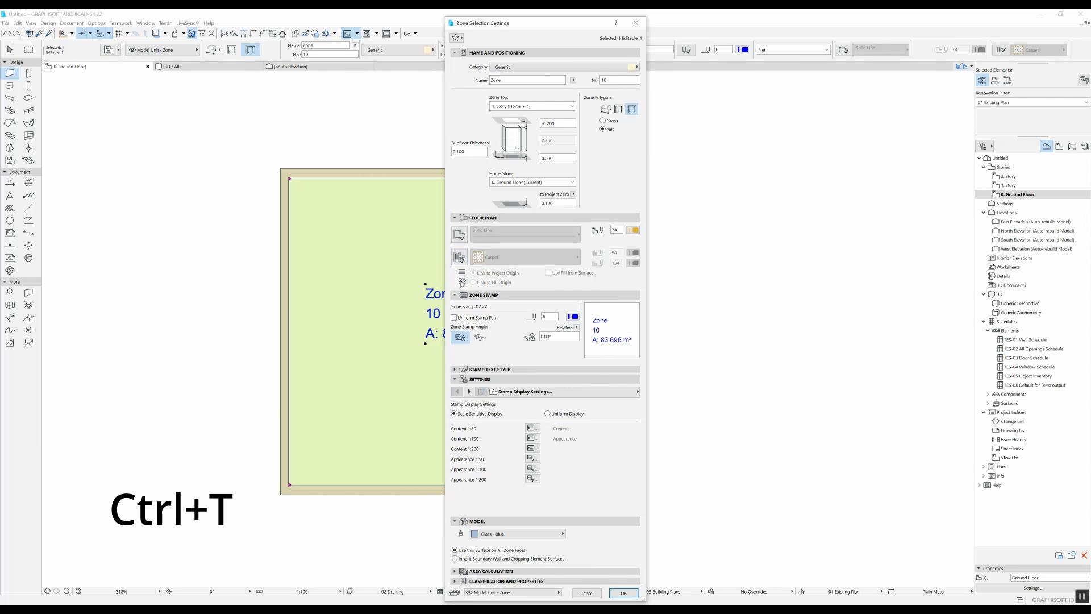
click(460, 256)
click(547, 257)
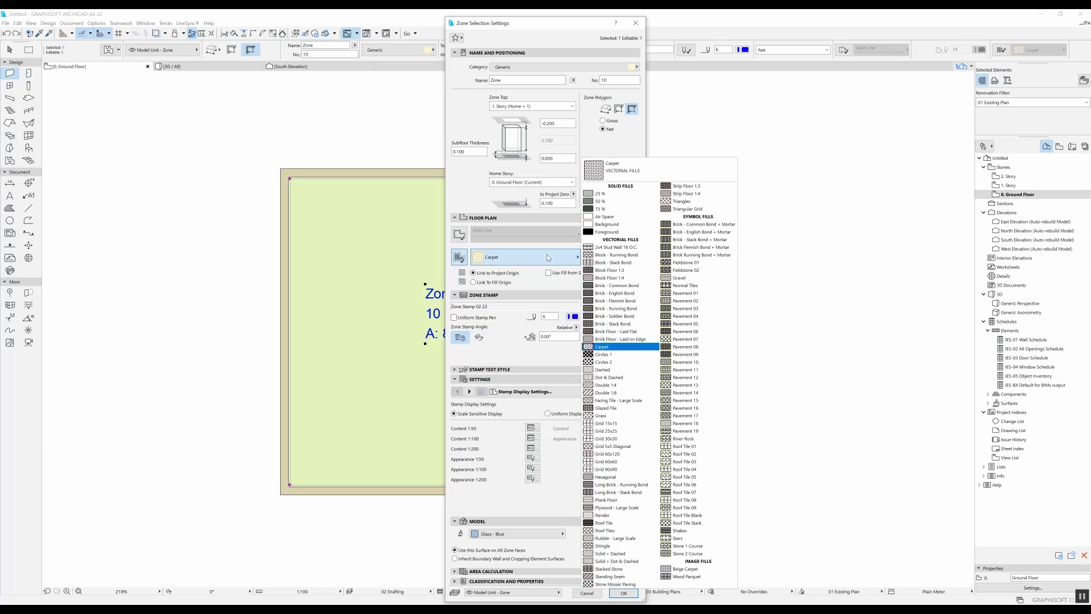
click(618, 226)
click(633, 263)
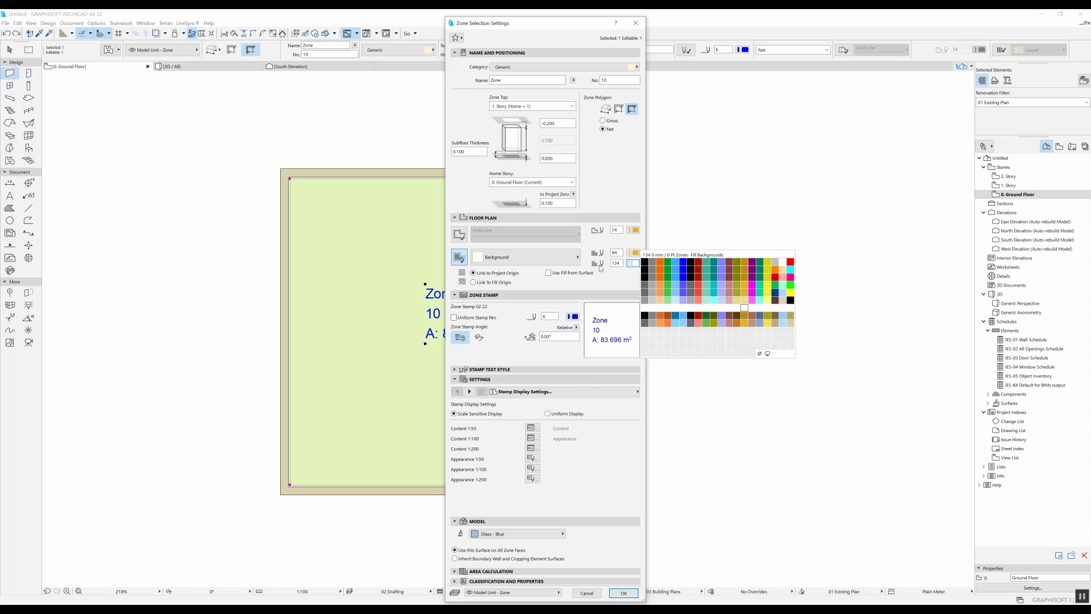
click(759, 353)
click(760, 354)
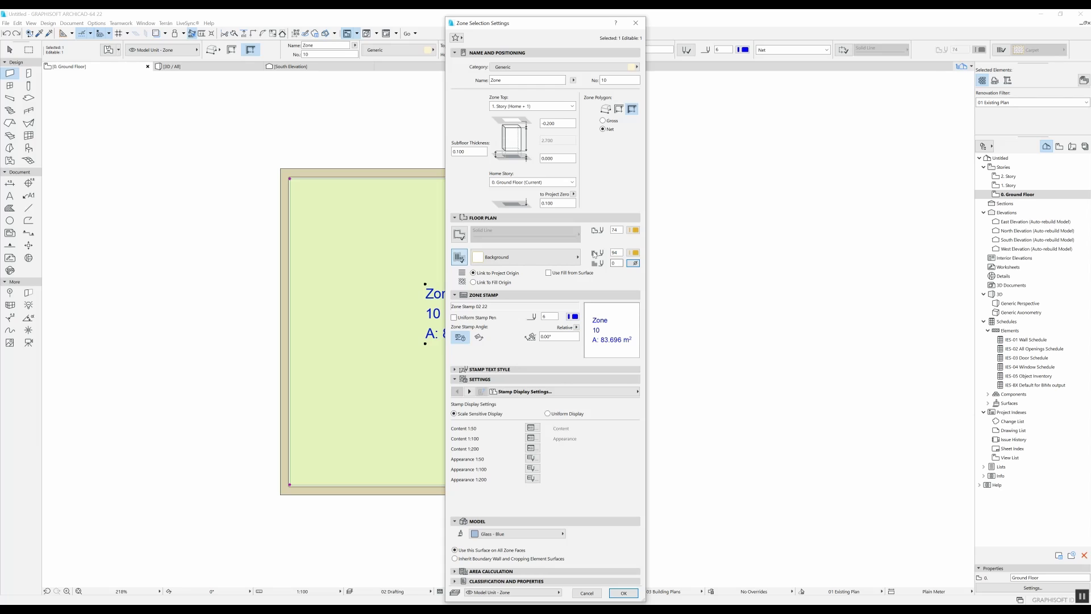
click(623, 593)
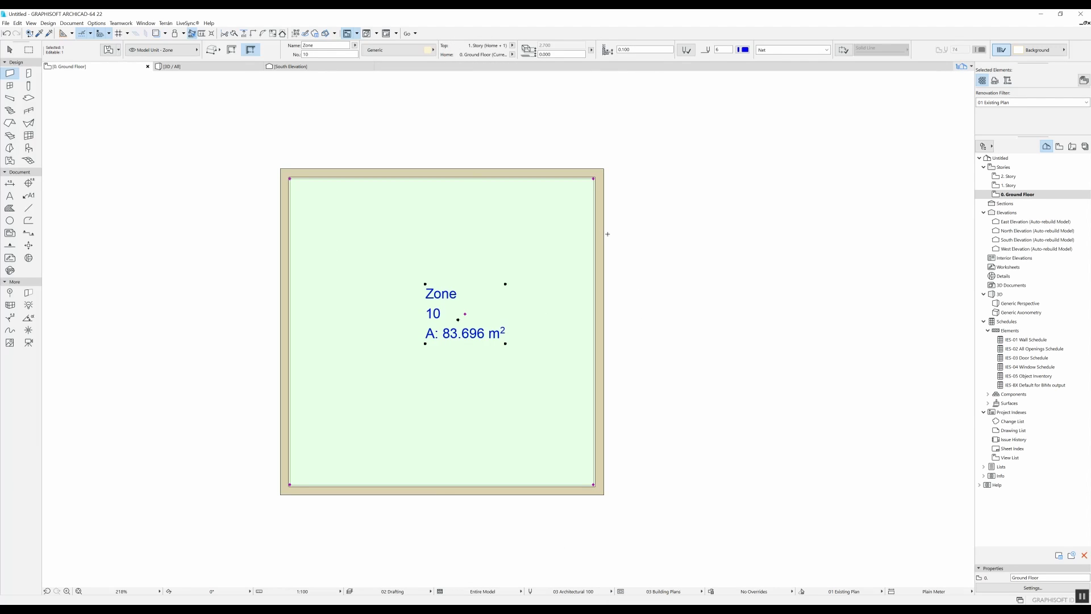
key(Escape)
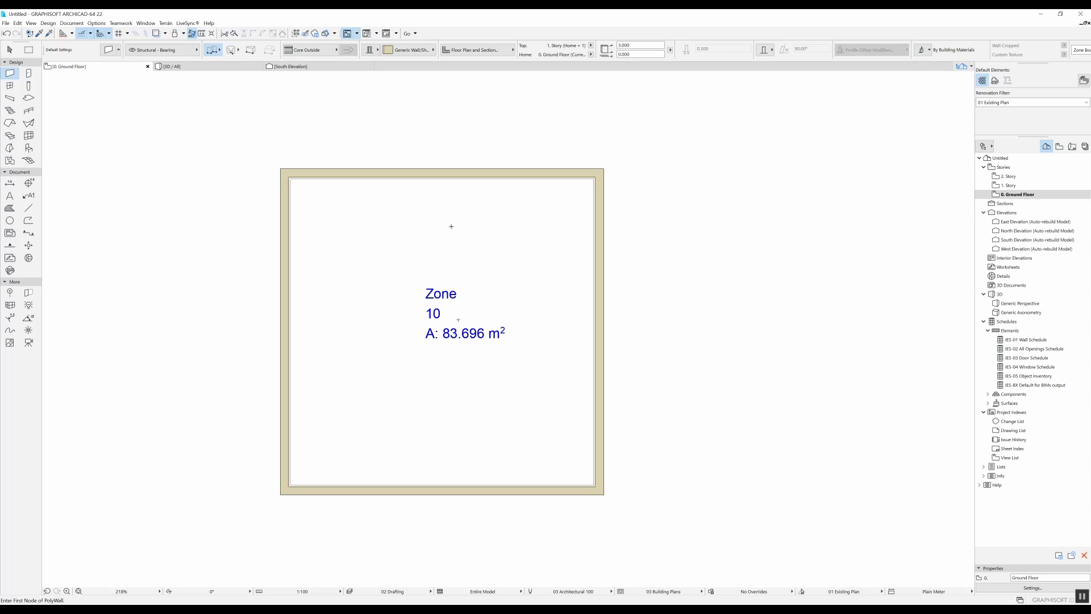
- Place Armchair 01 22 in the room's upper part and send it to the back of the display order
click(29, 148)
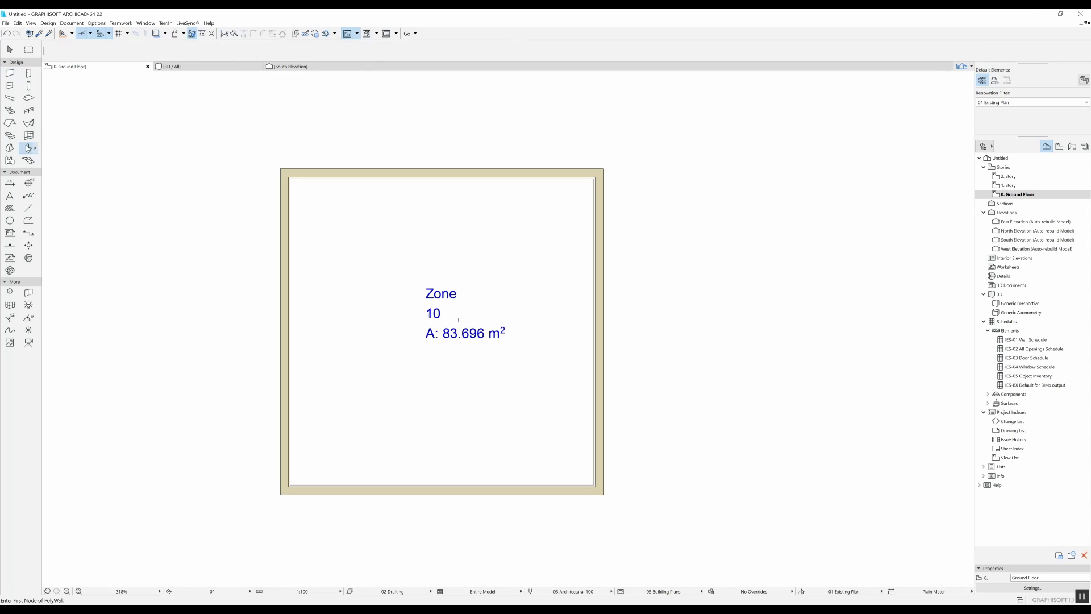
click(476, 243)
shift+click(472, 238)
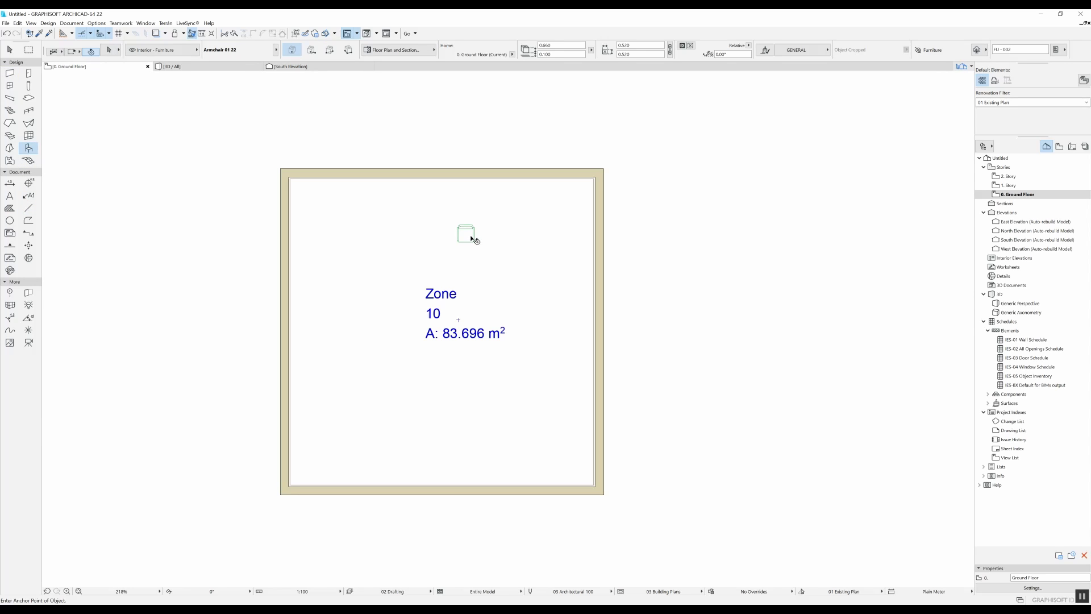
right_click(470, 238)
mouse_move(521, 243)
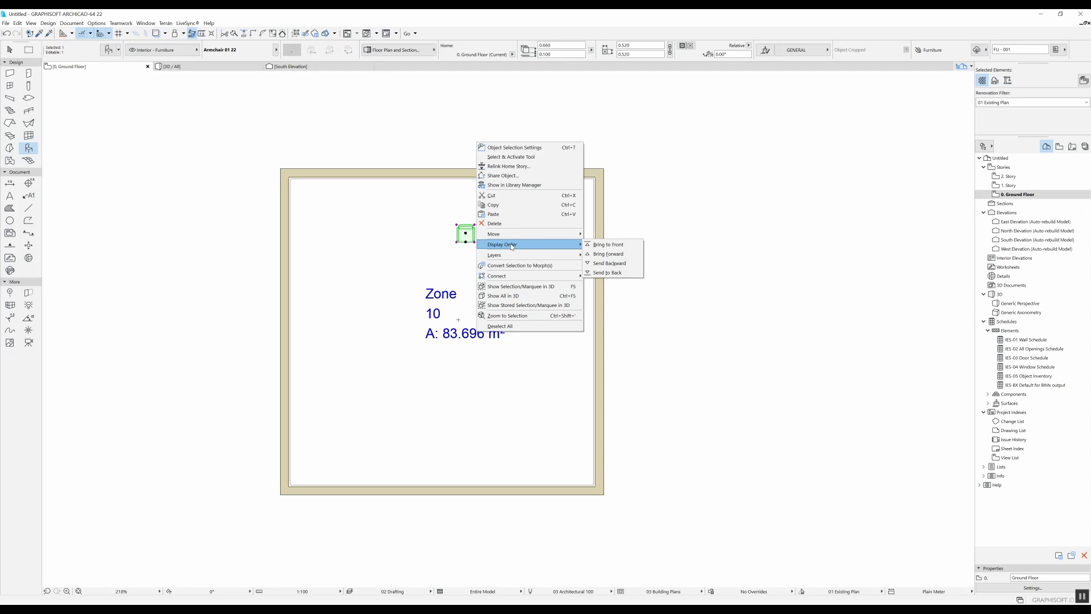
click(607, 272)
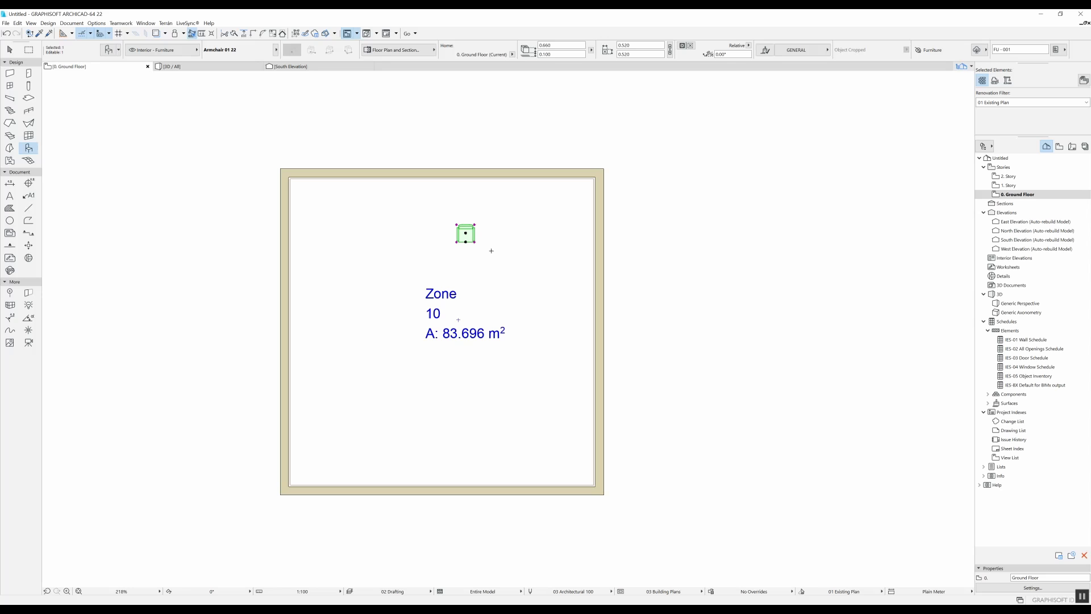
click(554, 259)
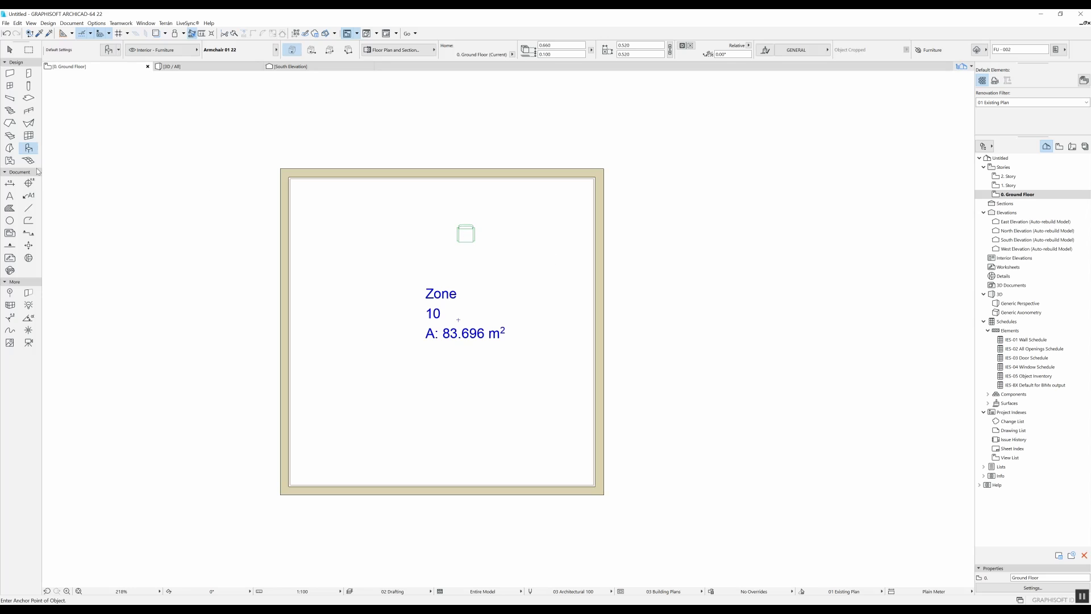
- Add an overlapping Zone 11 inside the room and position its stamp
click(5, 163)
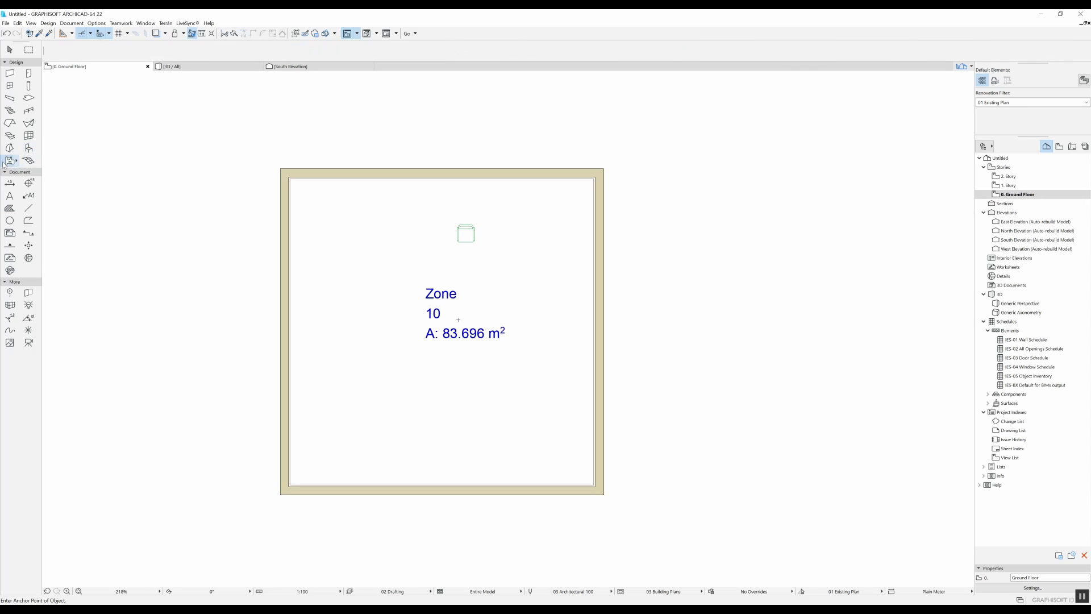
click(380, 246)
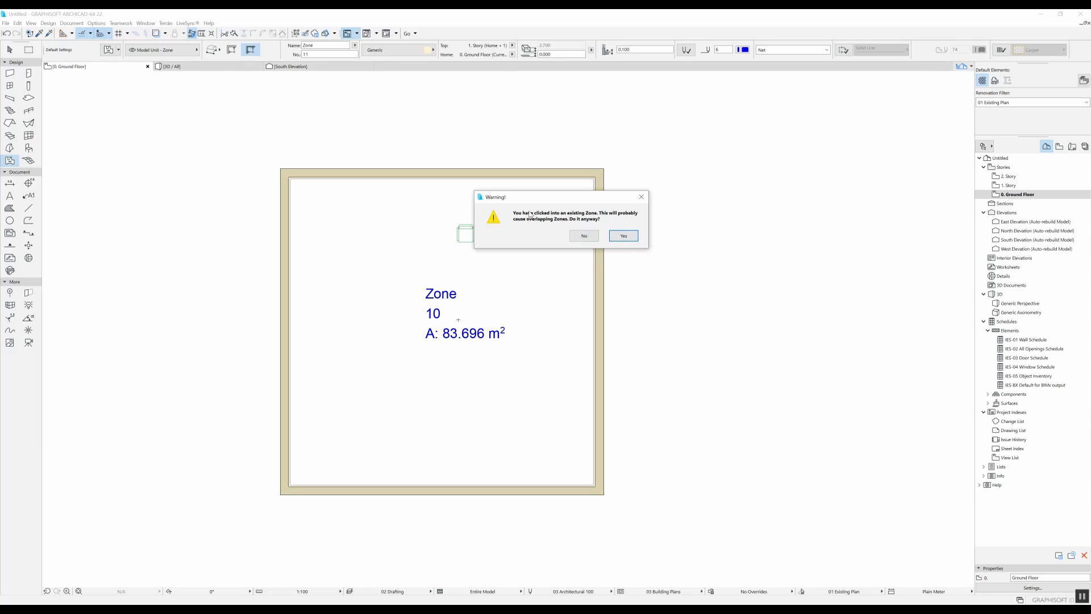
click(627, 238)
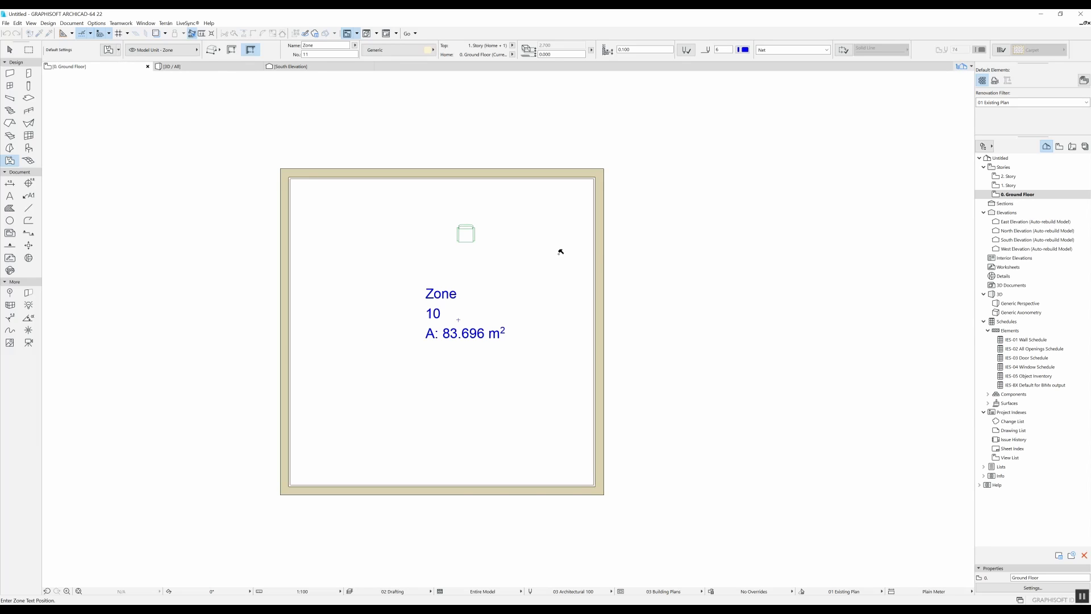
click(523, 257)
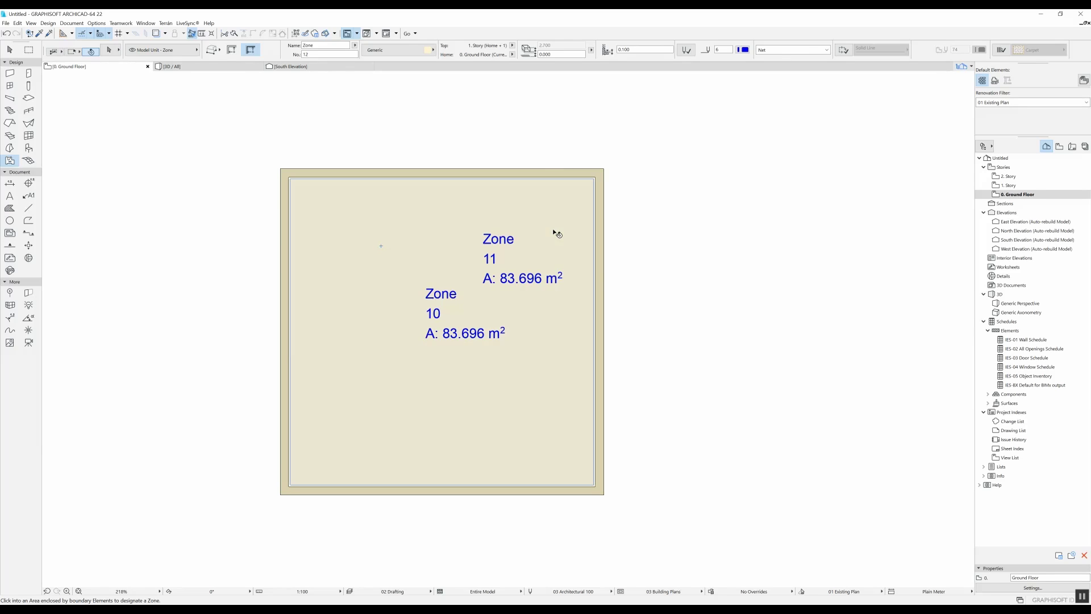
- Delete the duplicate Zone 11, leaving only Zone 10
shift+click(424, 199)
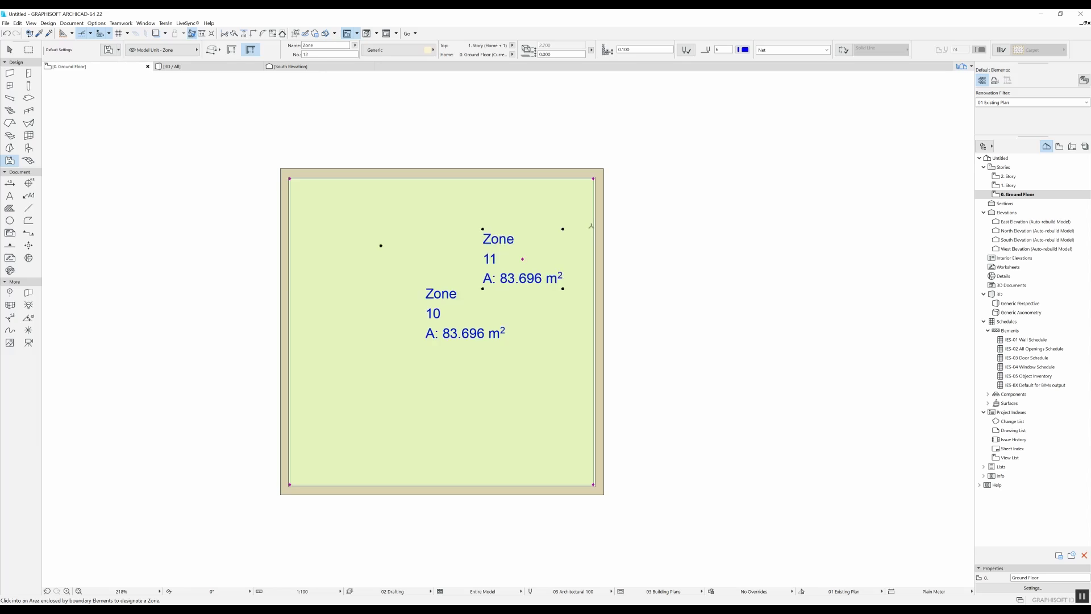
key(Delete)
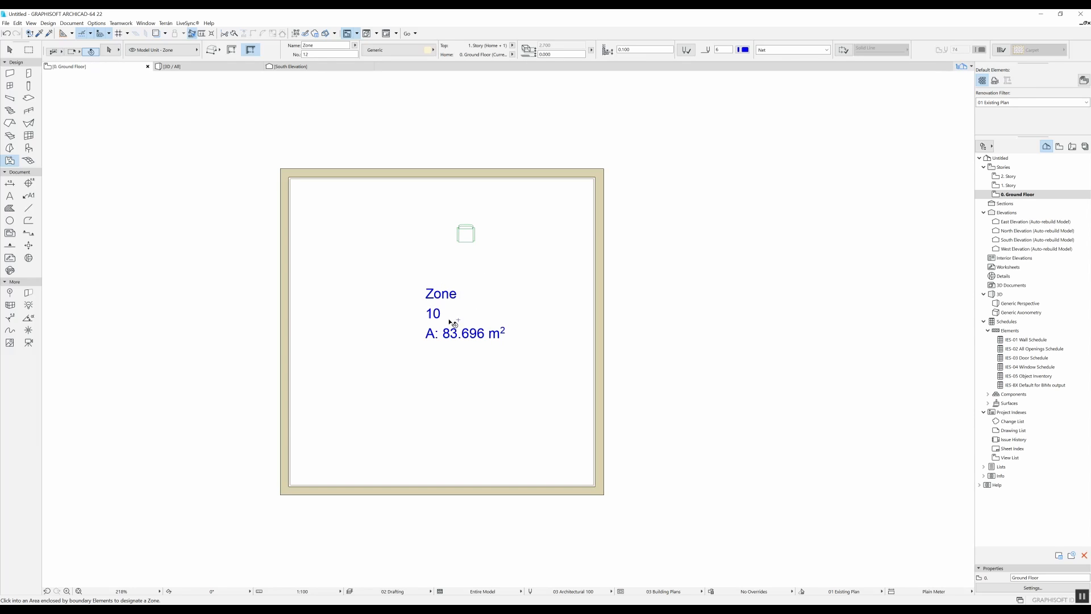
shift+click(464, 314)
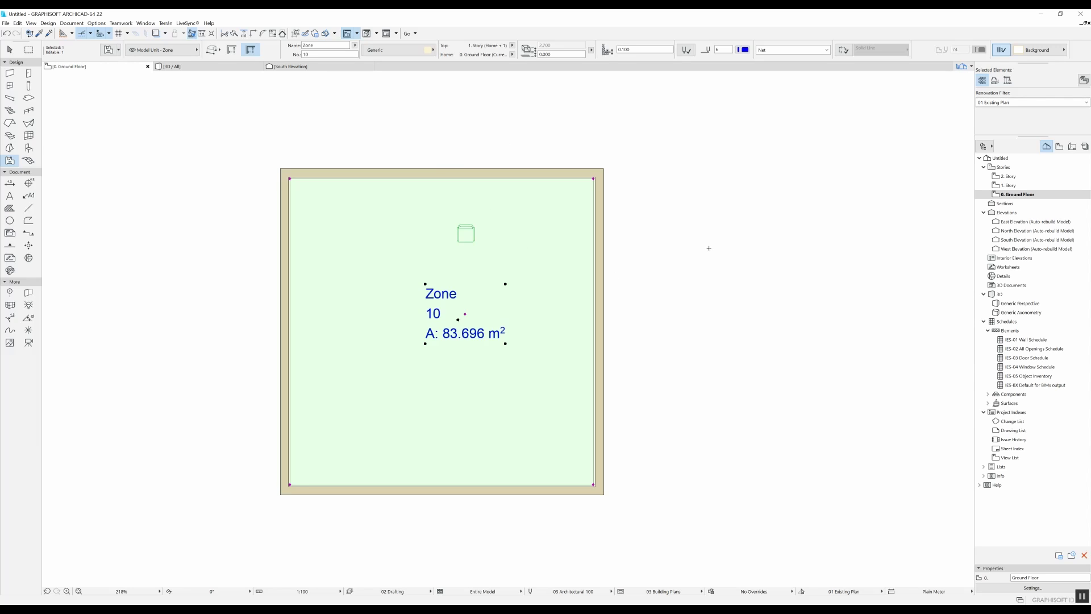
key(Escape)
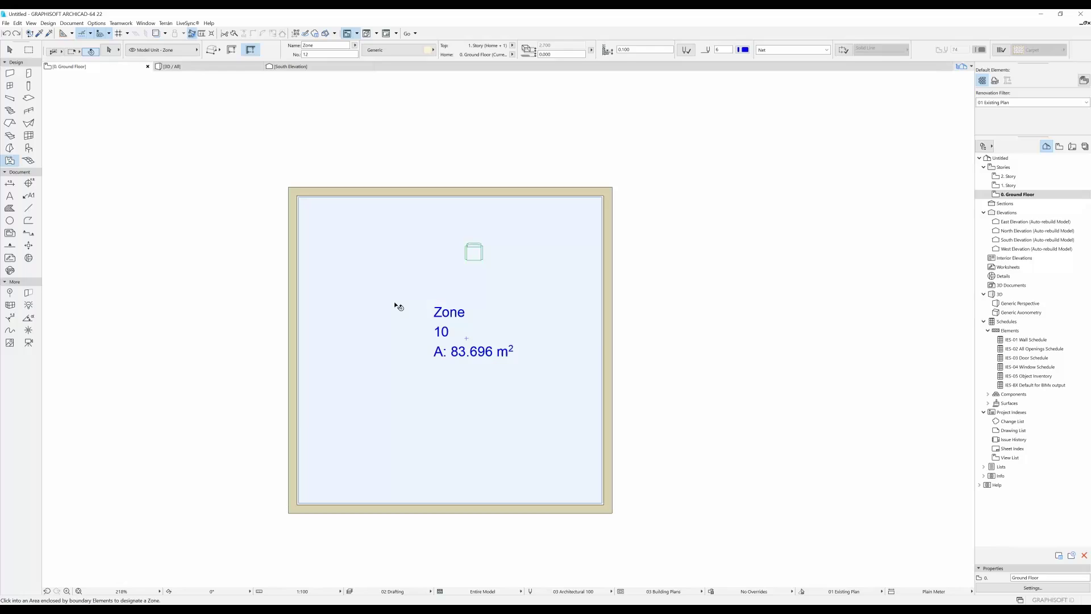
- Set Zone 10's stamp to uniform black pen 120 with Uniform Display at every scale
shift+click(397, 307)
key(ctrl+t)
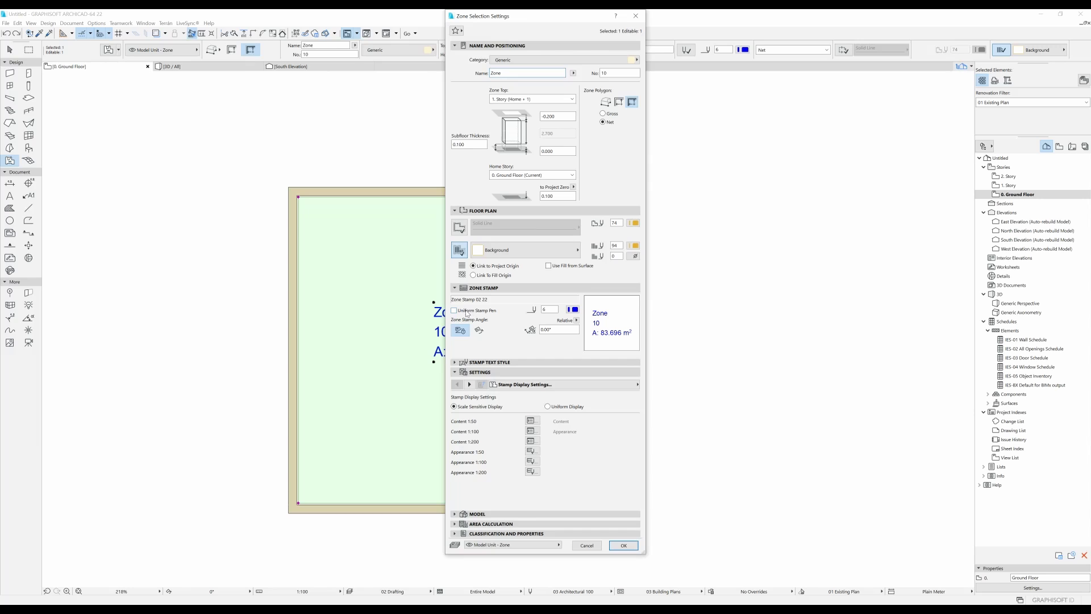
click(573, 311)
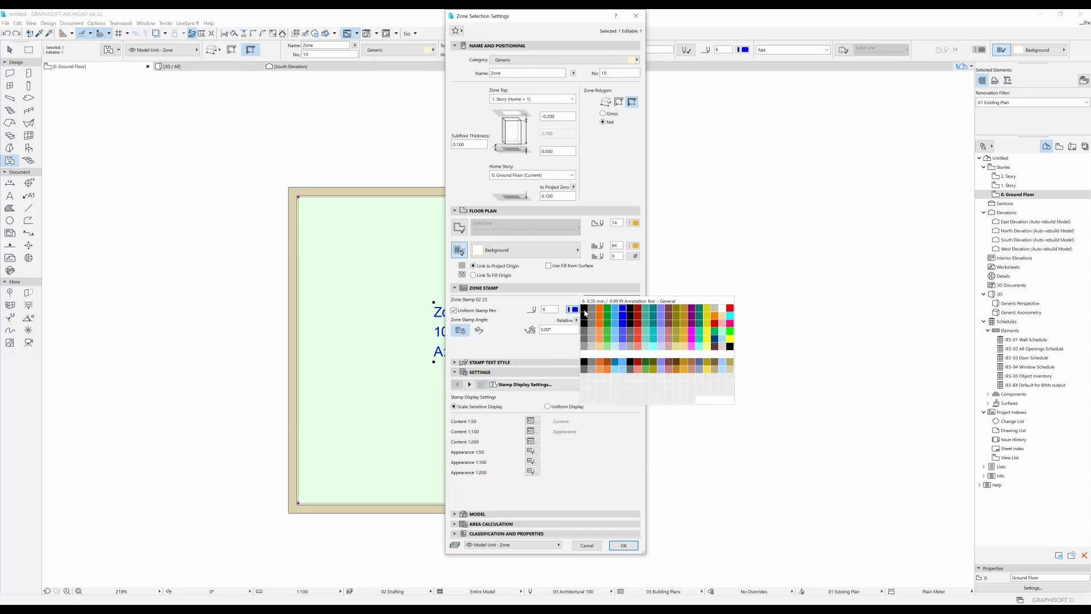
click(730, 346)
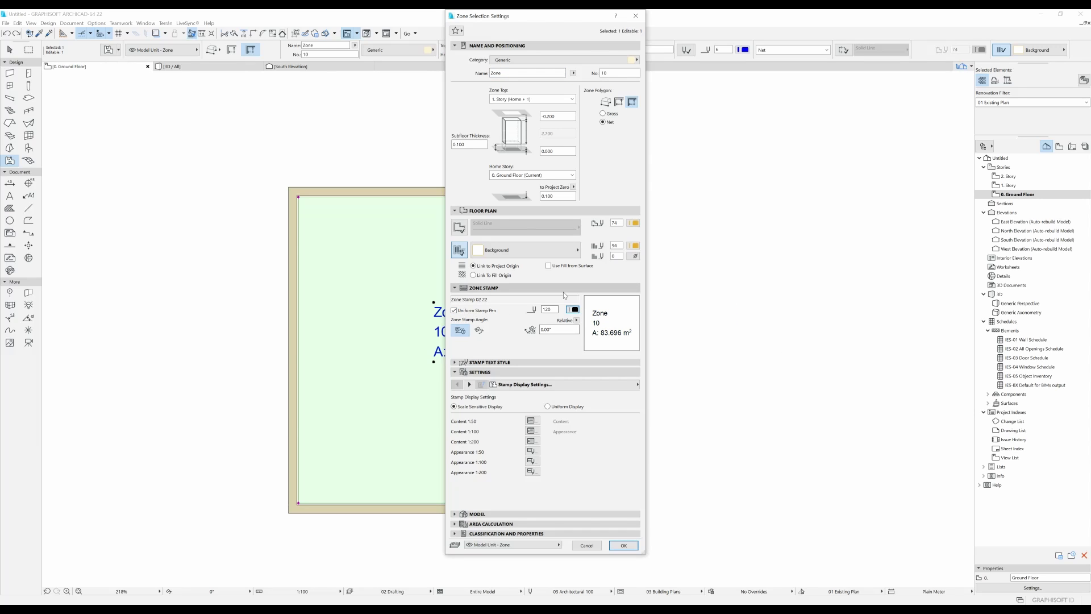
click(566, 407)
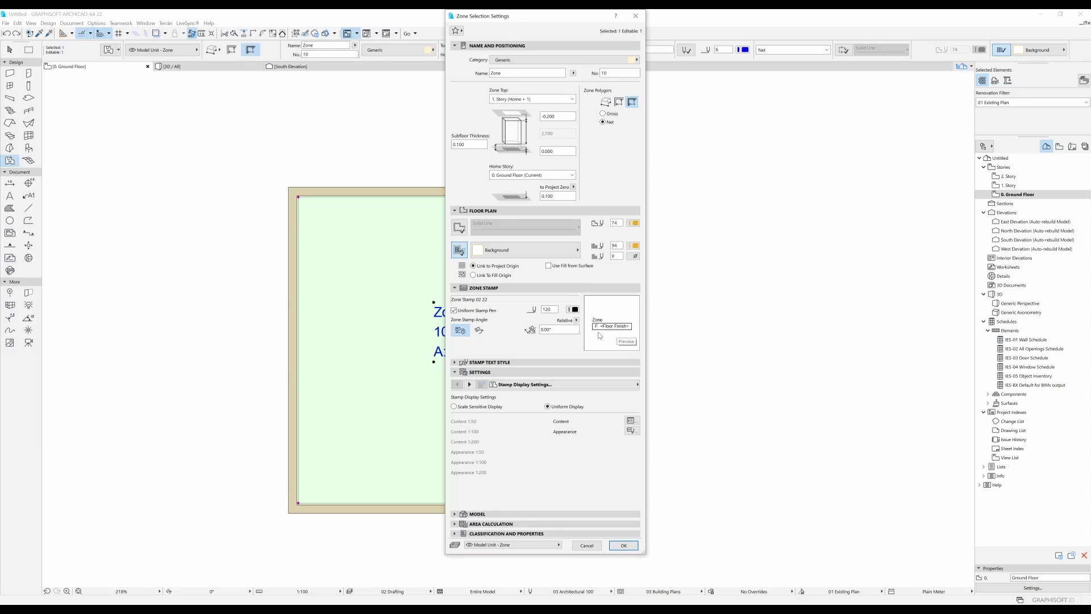
- Enable Measured Area in the stamp's Area, Volume content so it shows A: 83.696 m²
click(631, 421)
click(568, 384)
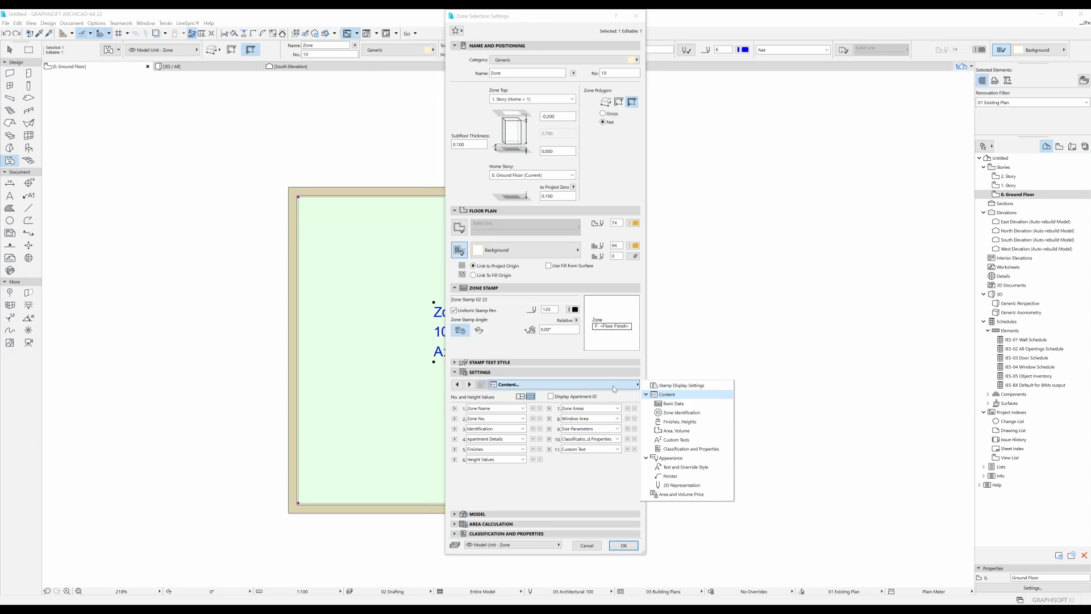
click(676, 430)
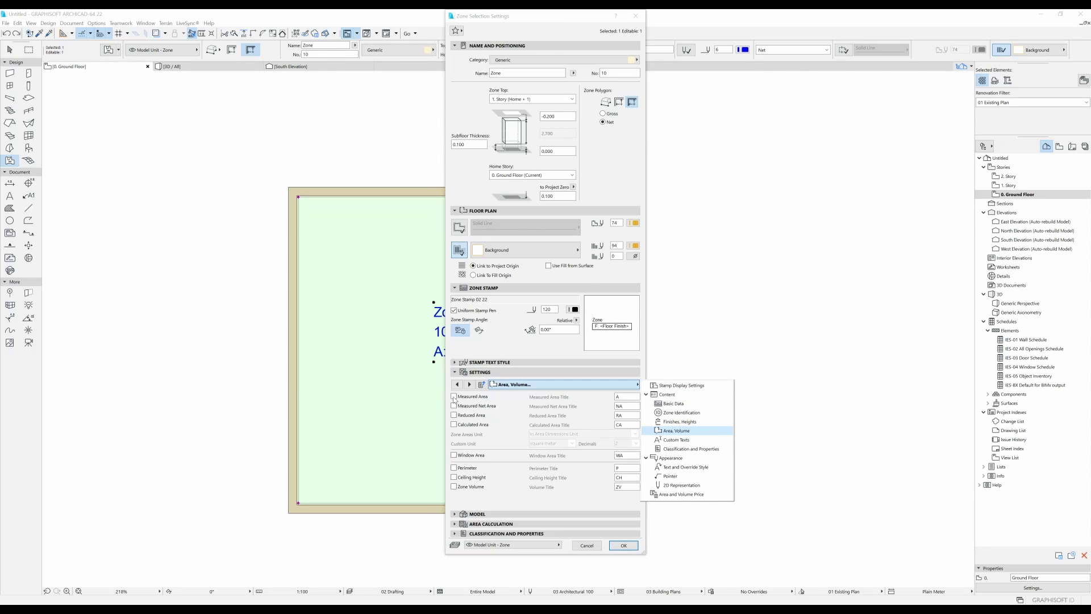
click(454, 399)
click(454, 397)
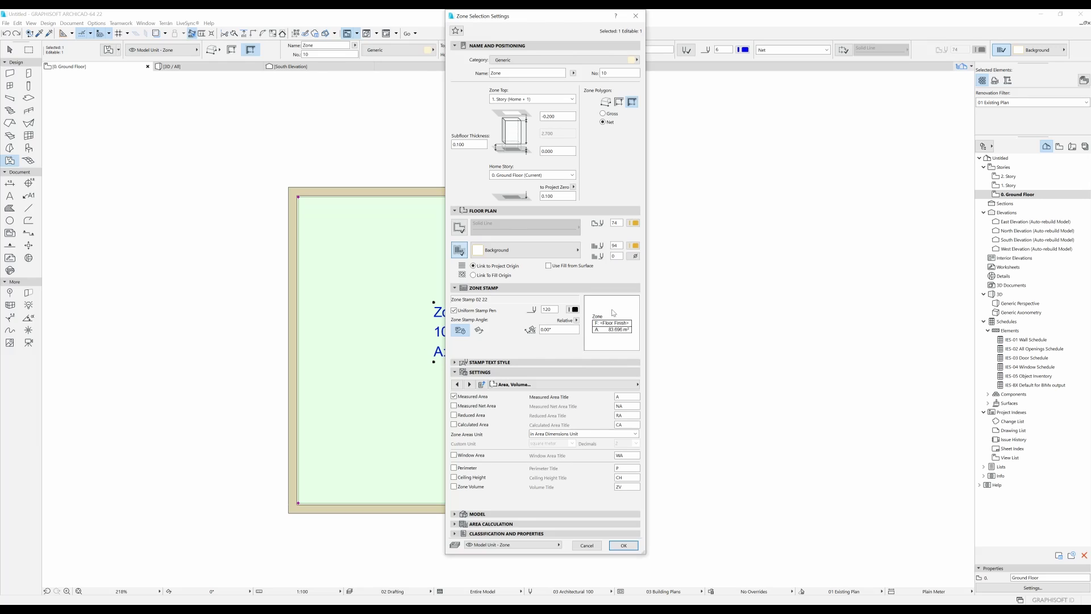
click(599, 385)
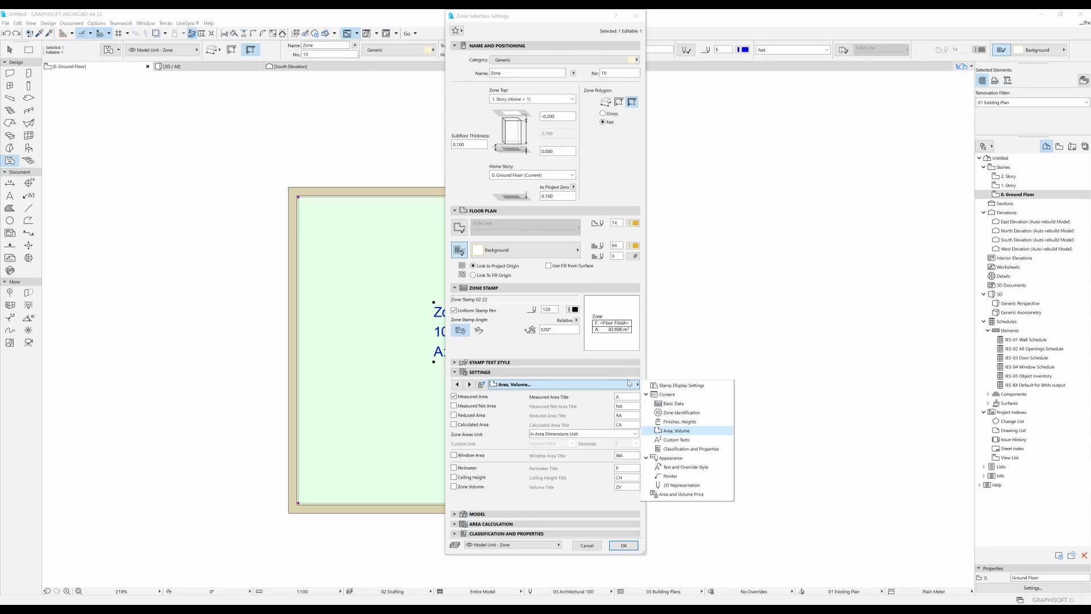
click(674, 422)
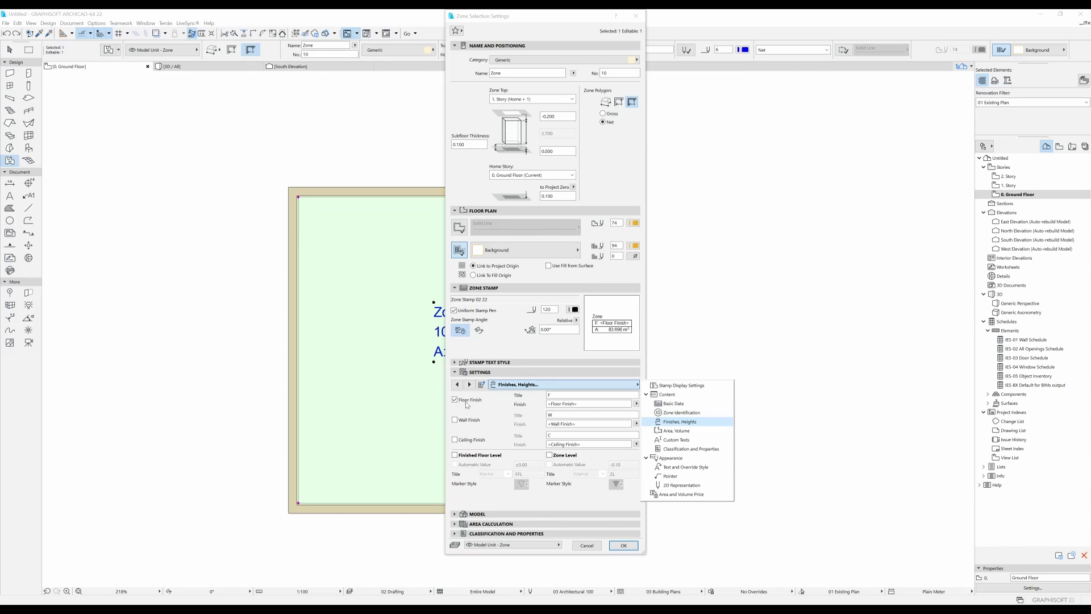
- Enter tiles as the zone stamp's floor finish
click(606, 405)
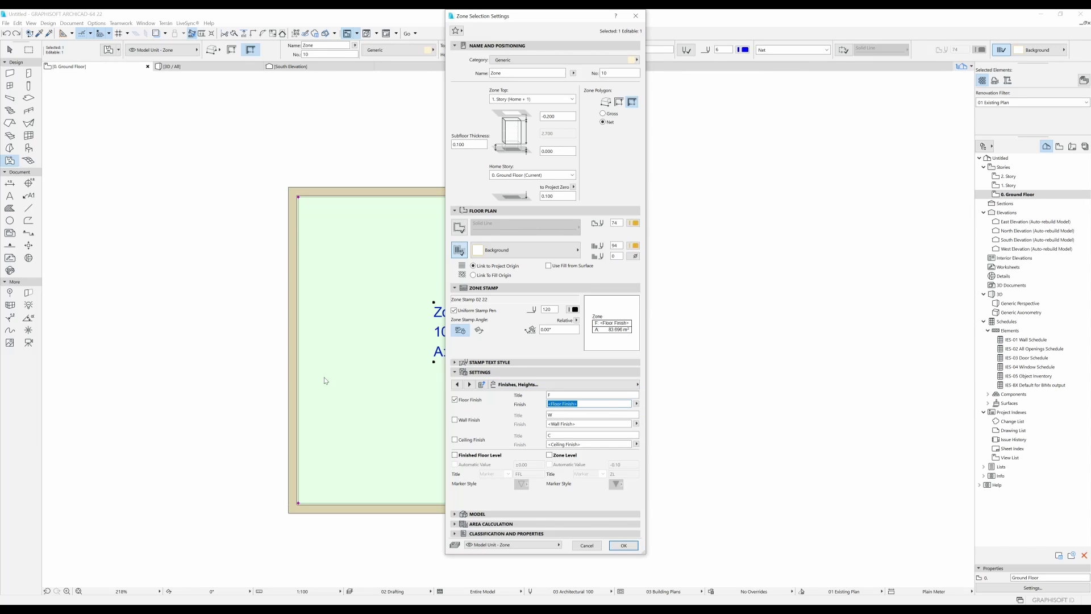
text(tiles)
key(Return)
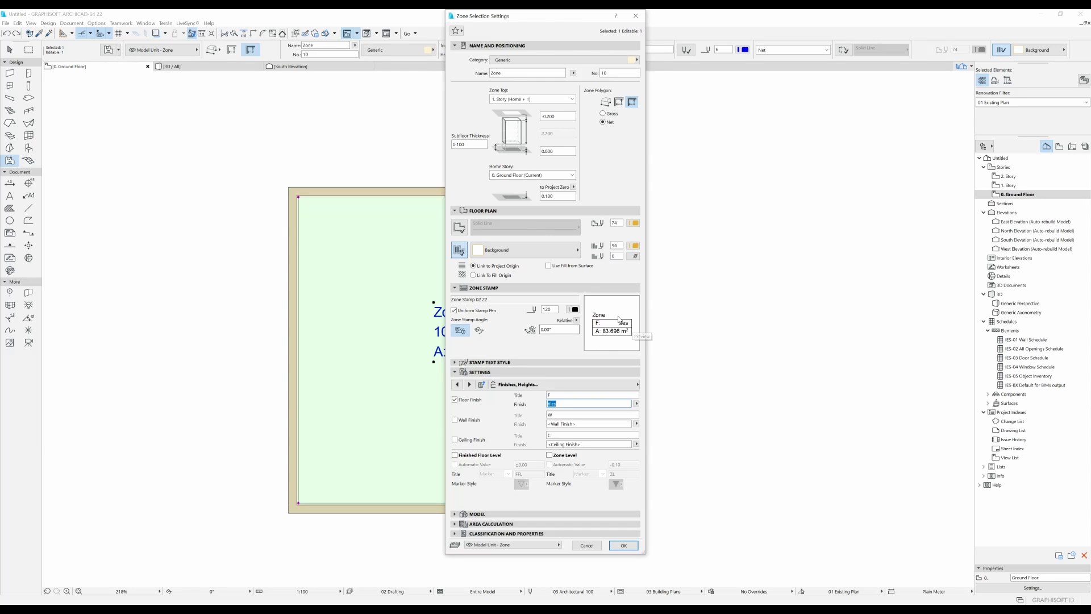
- Choose the no-frame Frame Style in the stamp's Appearance settings
click(564, 386)
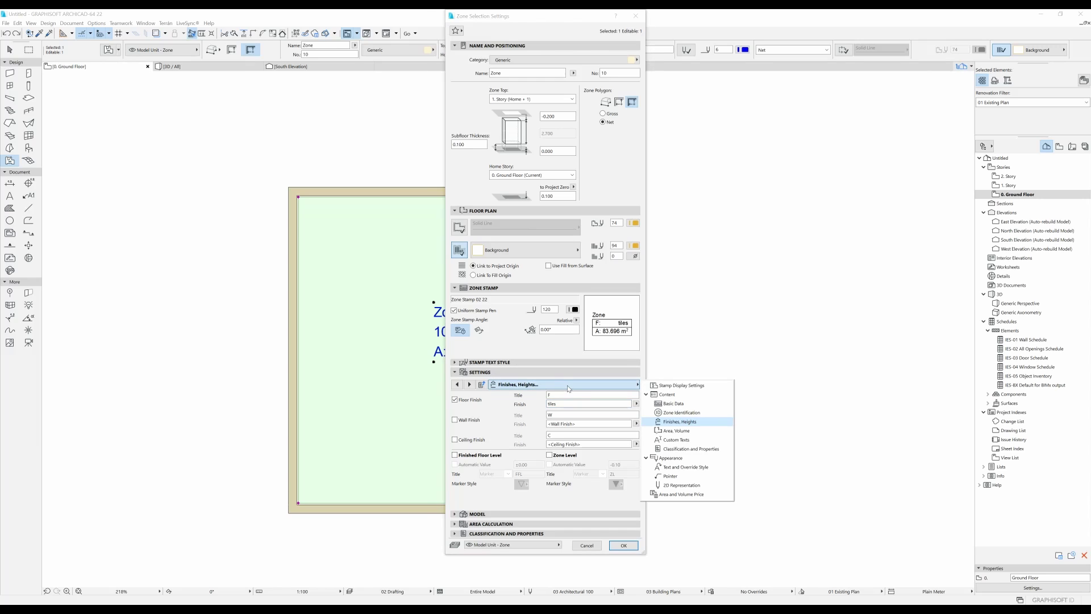
click(680, 386)
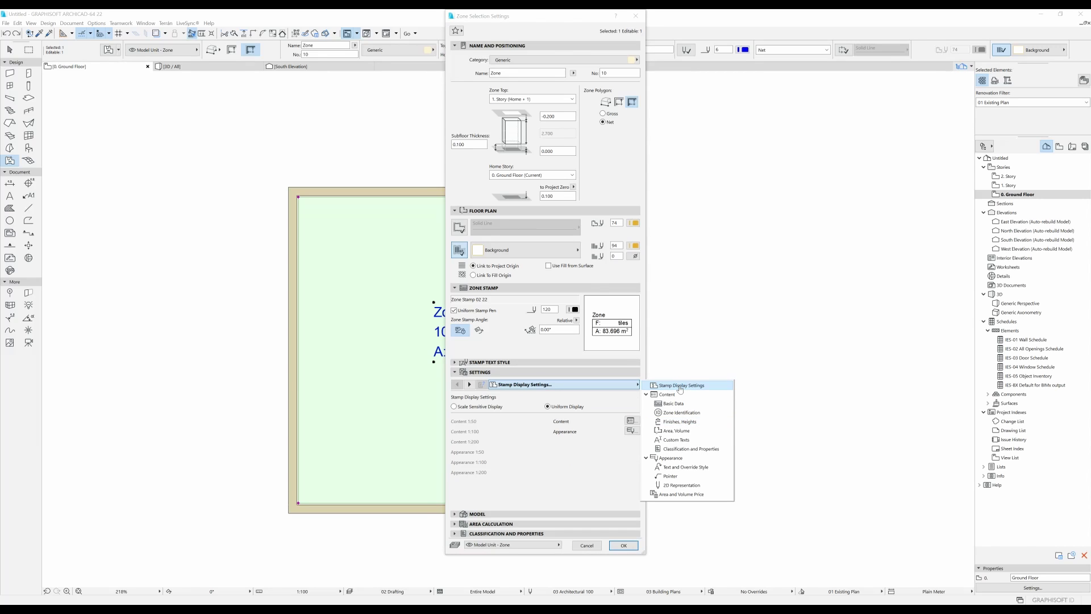
click(630, 432)
click(629, 432)
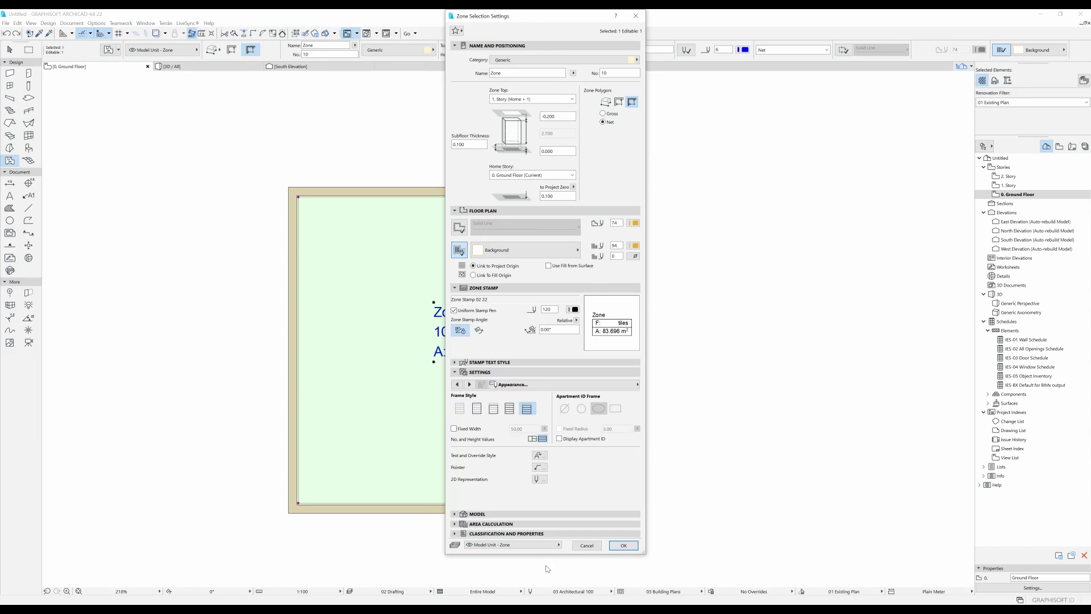
click(461, 410)
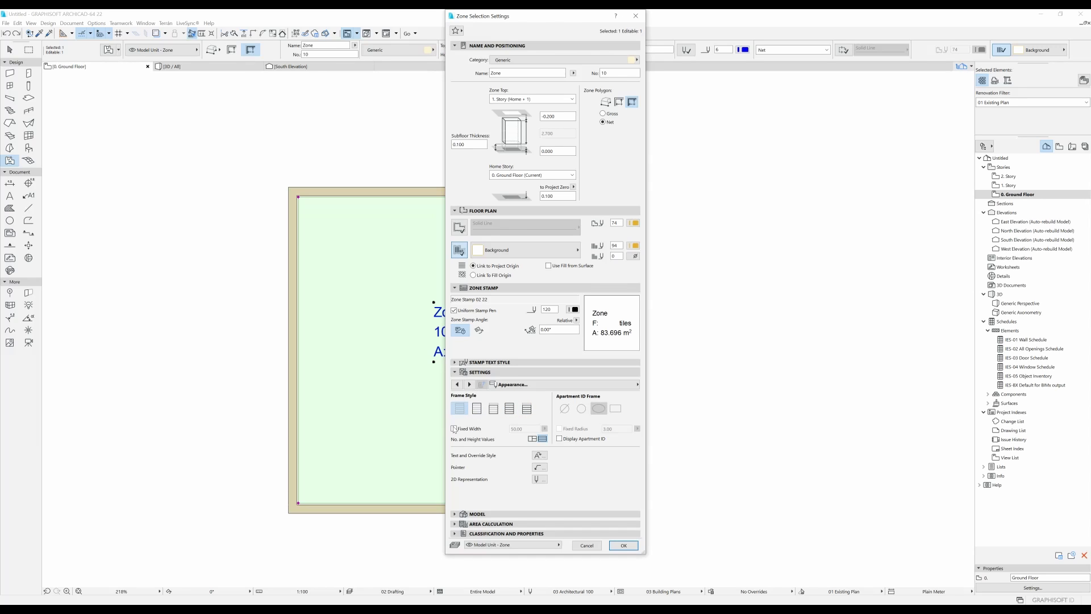
- Apply the frameless stamp settings and recentre the room in the plan view
click(623, 545)
scroll(506, 438, down, 2)
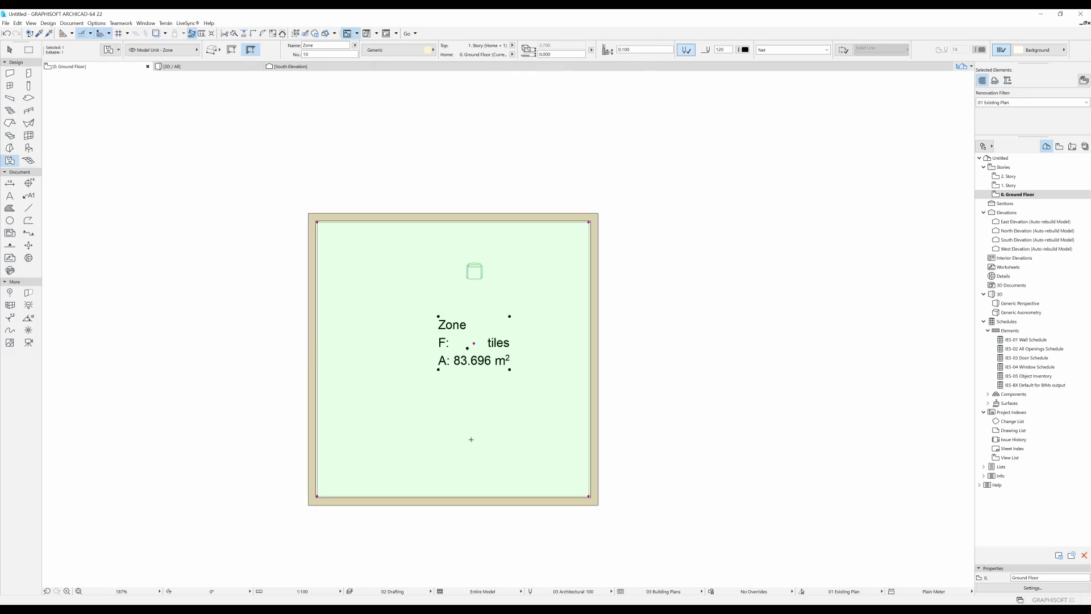
scroll(664, 392, up, 2)
middle_drag(665, 375, 674, 367)
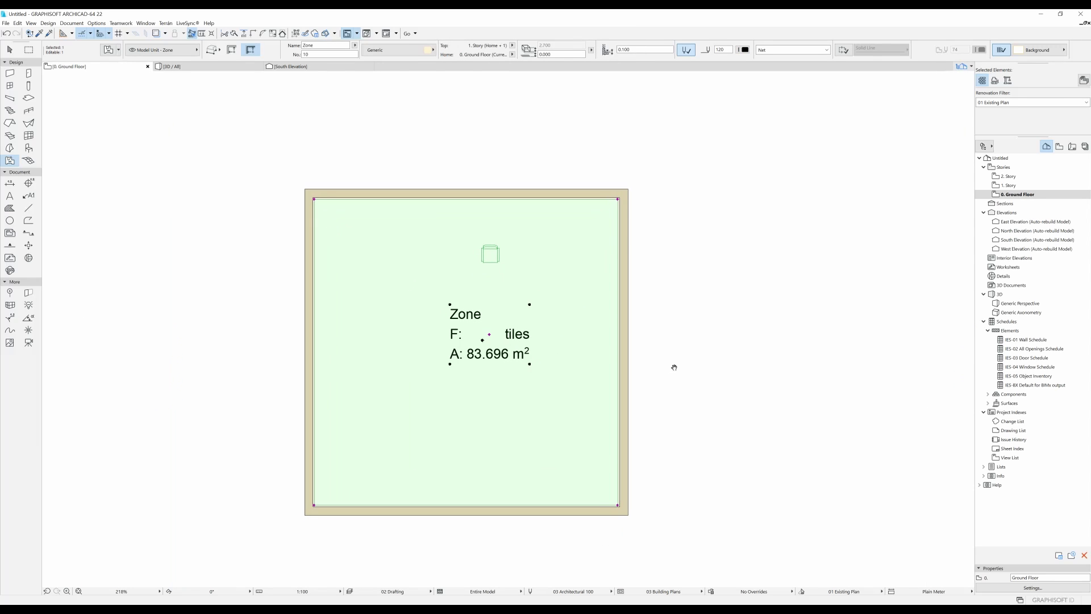
- Rename the zone KITCHEN in the Info Box name field and deselect it
double_click(318, 45)
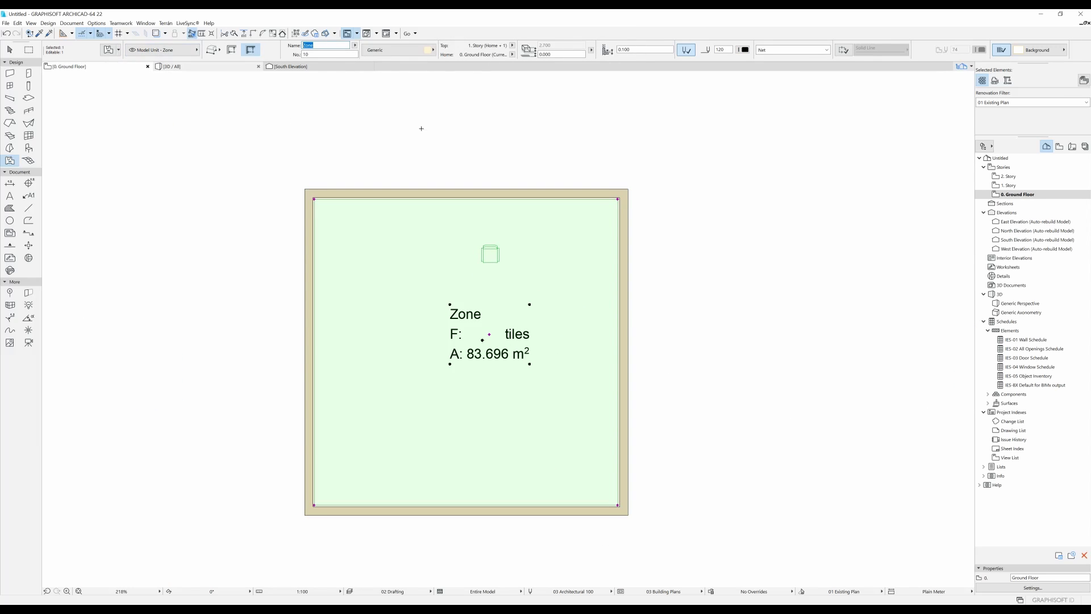
text(KITCHEN)
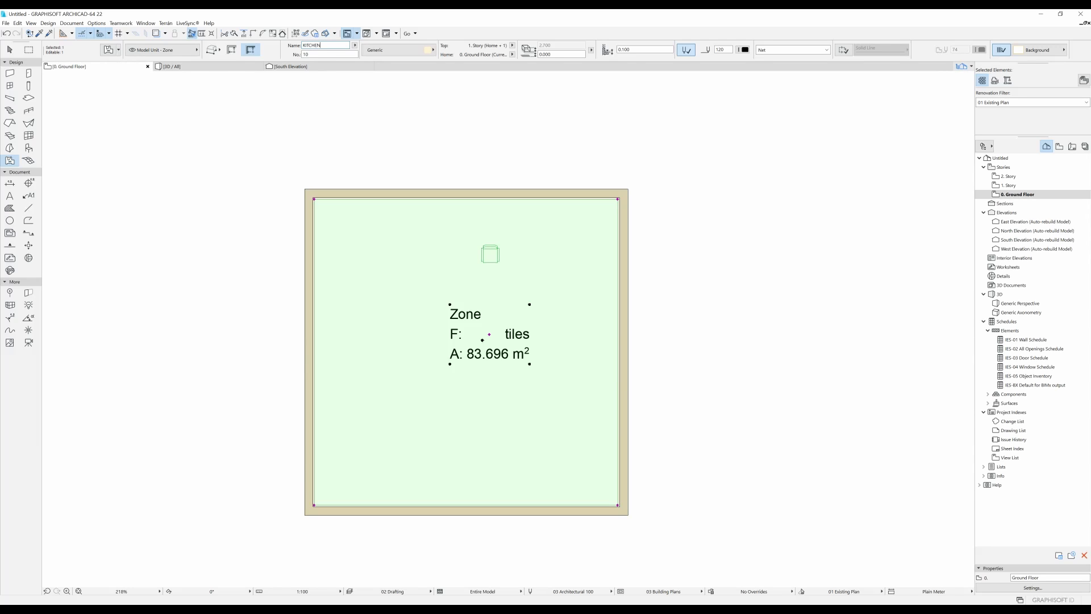
key(Return)
key(Escape)
scroll(596, 336, down, 2)
scroll(611, 336, up, 2)
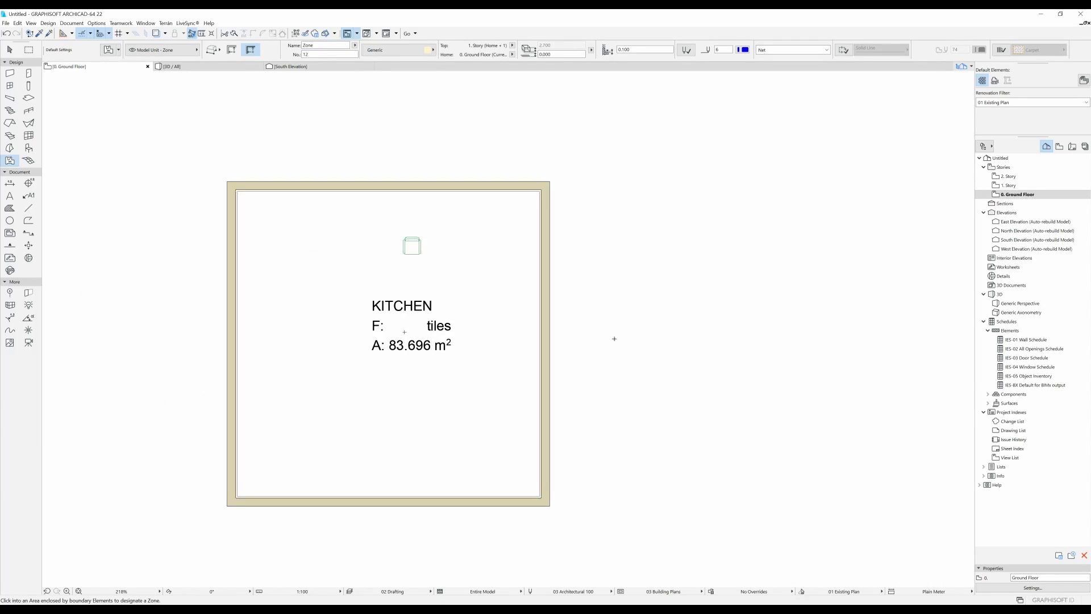